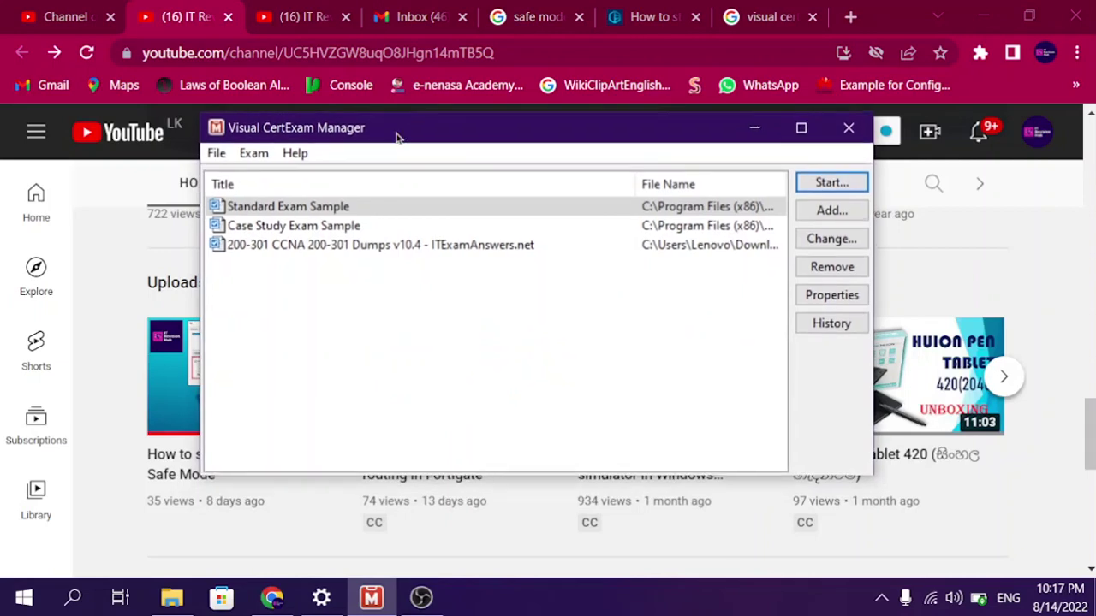
left_click_drag(560, 135, 617, 128)
left_click(825, 118)
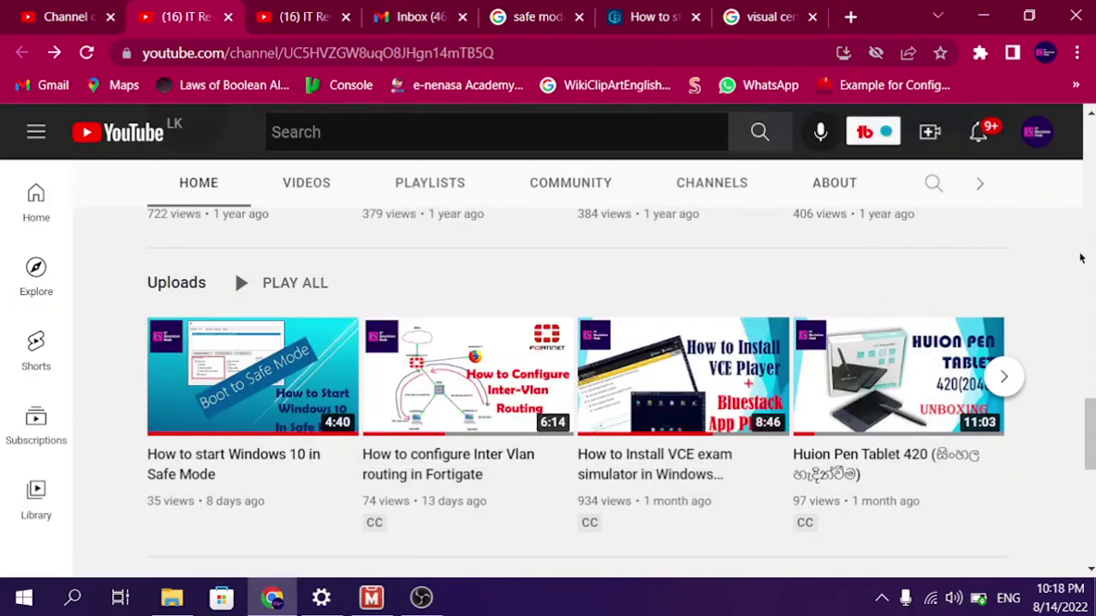
left_click(371, 598)
left_click_drag(607, 127, 563, 161)
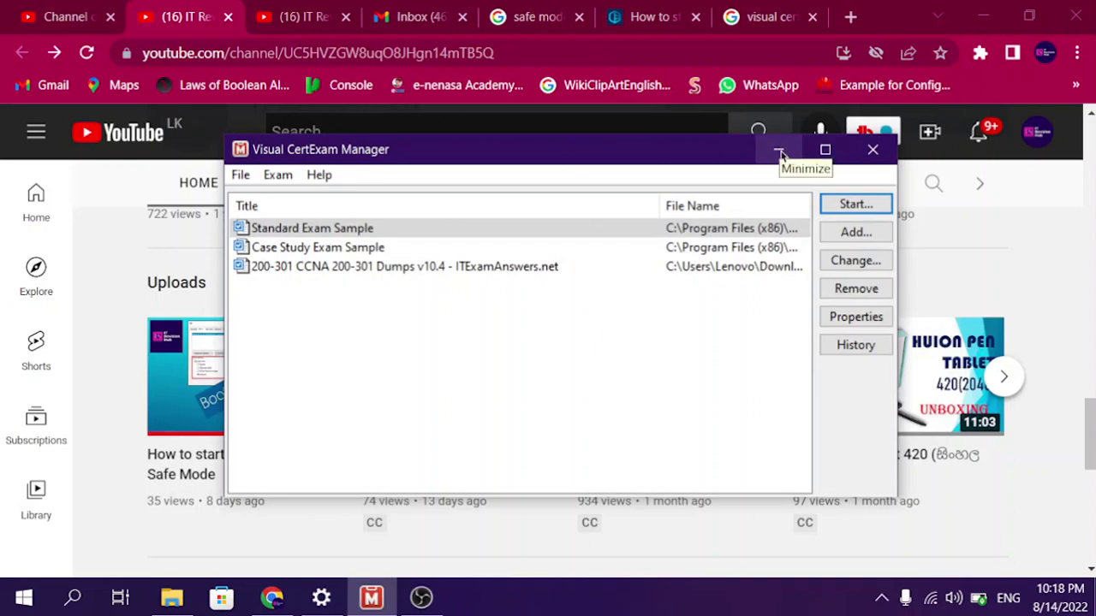
mouse_move(659, 154)
left_mouse_down()
mouse_move(631, 146)
mouse_move(656, 160)
left_mouse_up()
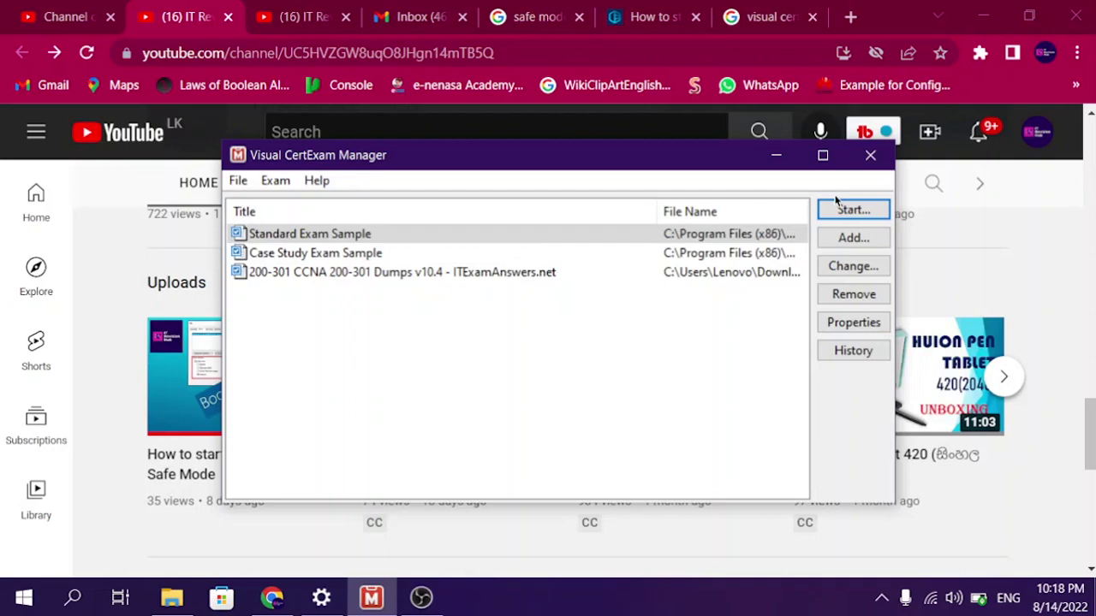
left_click(778, 155)
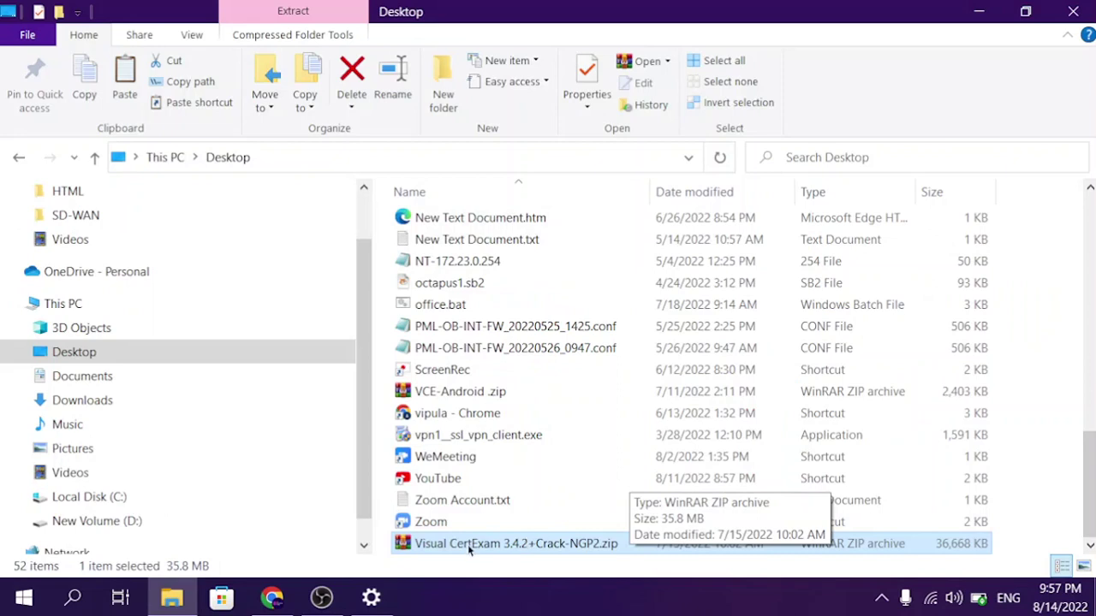
- Extract Visual CertExam 3.4.2+Crack-NGP2.zip directly onto the Desktop and open the extracted folder
right_click(468, 545)
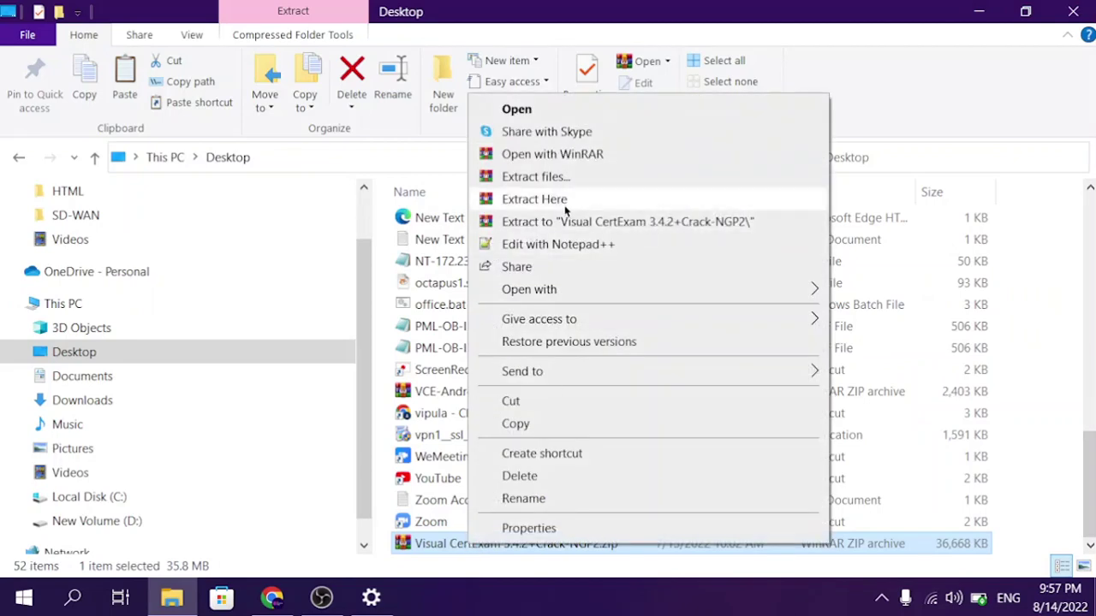
left_click(534, 199)
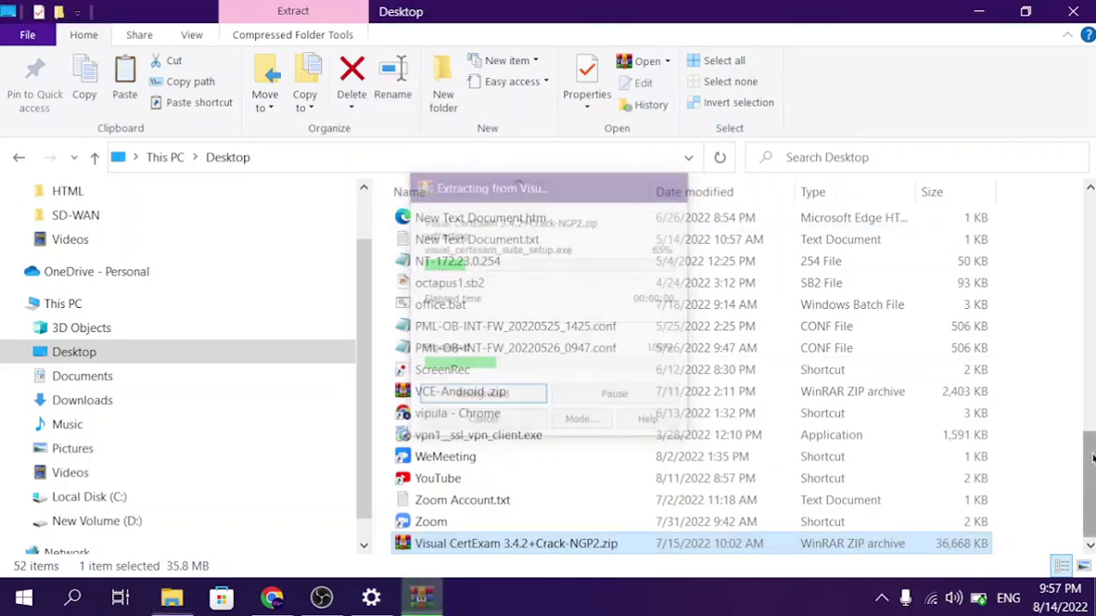
scroll(1092, 458, "down", 1)
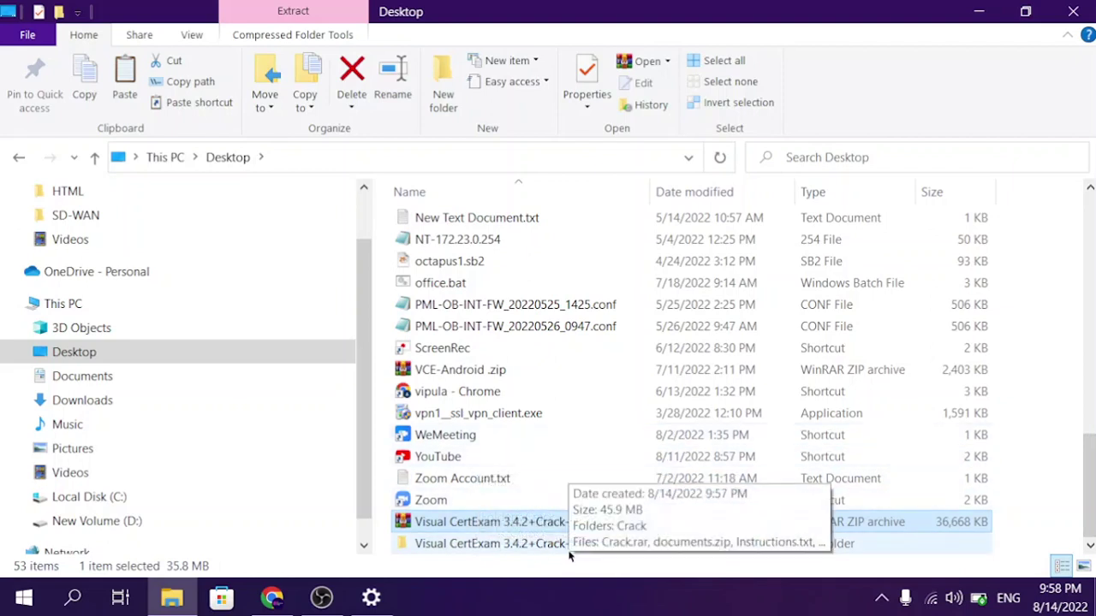
double_click(506, 544)
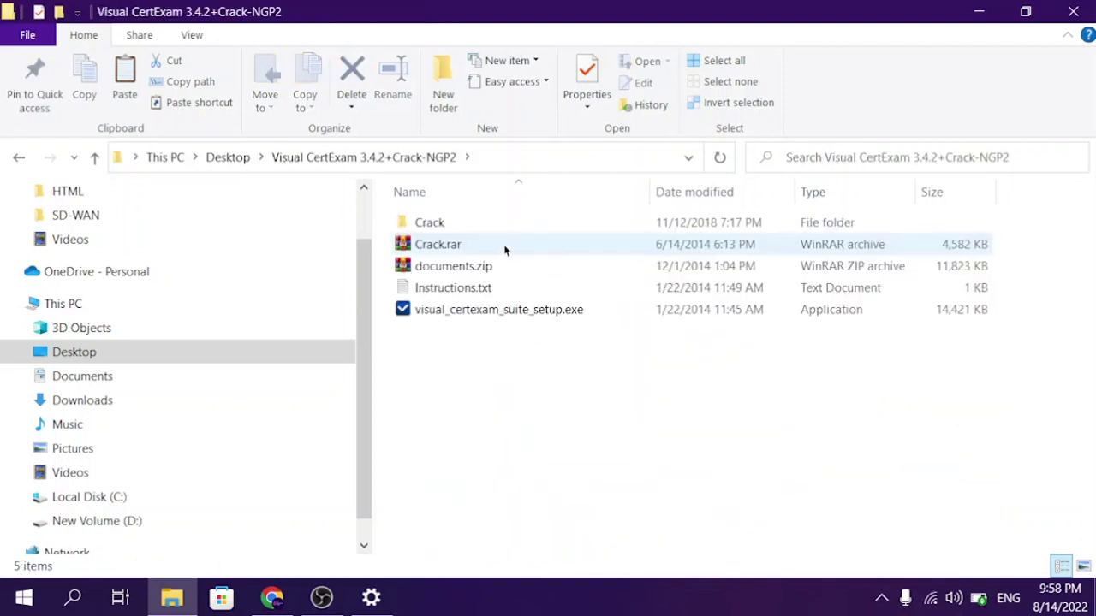
- Look at the contents of the Crack subfolder and return to the extracted main folder
left_click(420, 227)
double_click(419, 227)
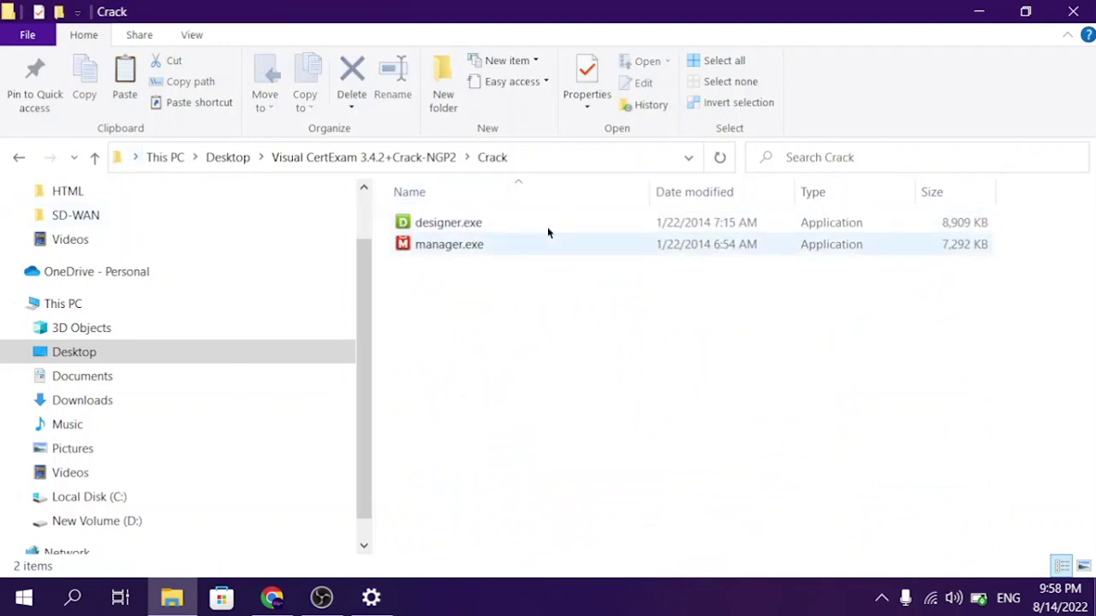
left_click(94, 157)
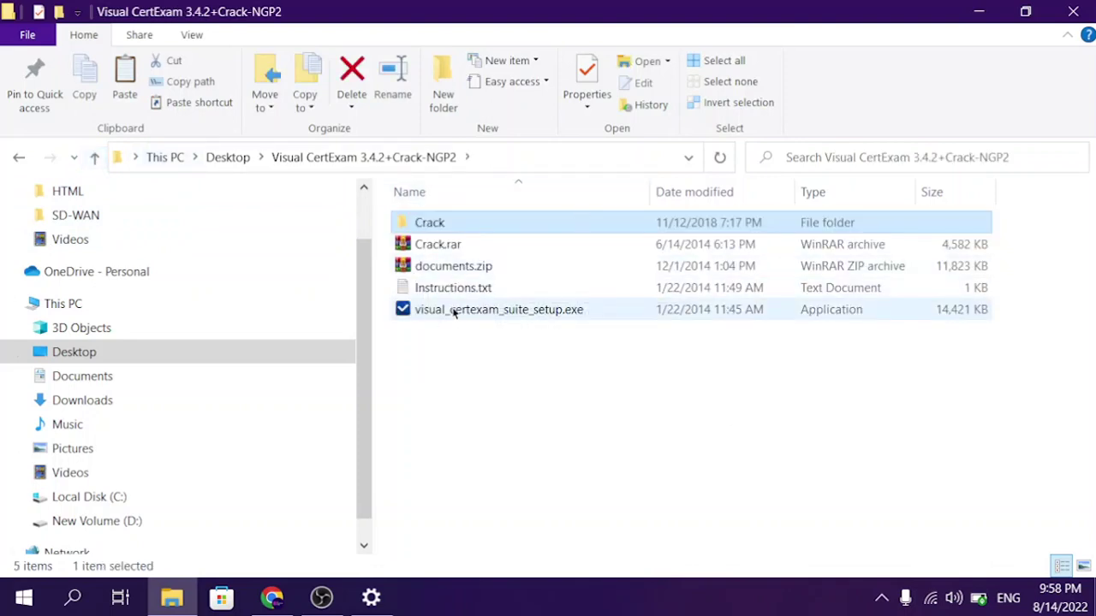
- Launch visual_certexam_suite_setup.exe and confirm English as the setup language
double_click(541, 312)
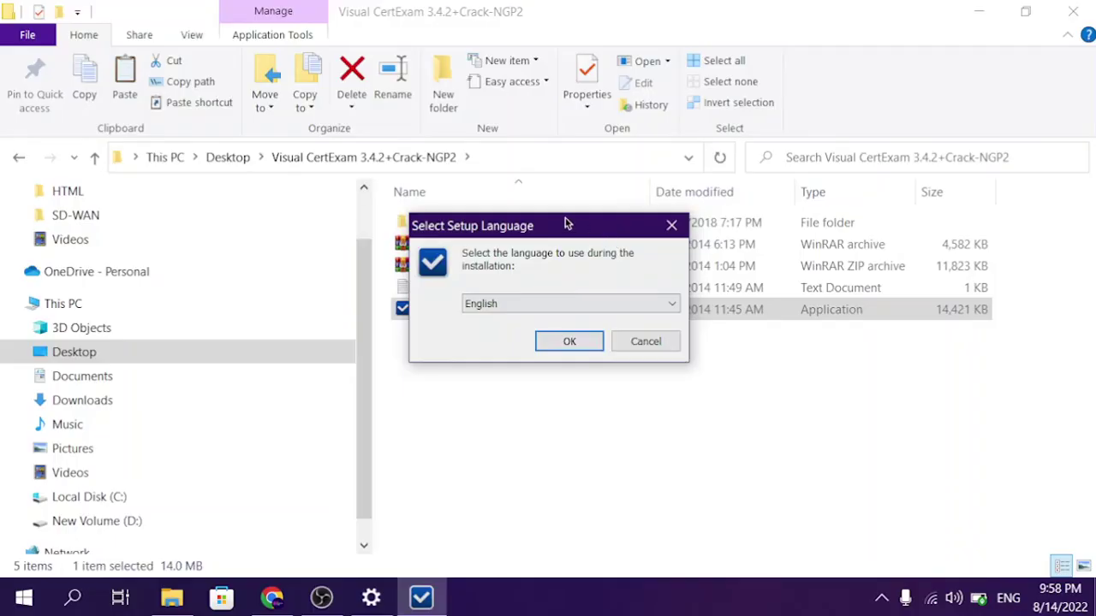
left_click_drag(562, 218, 551, 180)
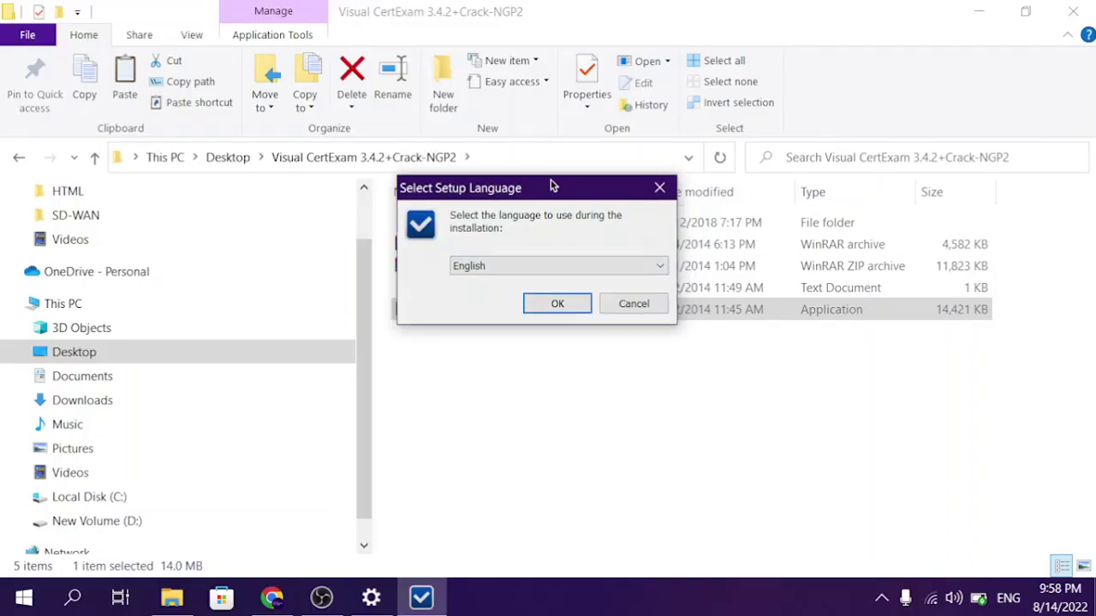
left_click(659, 264)
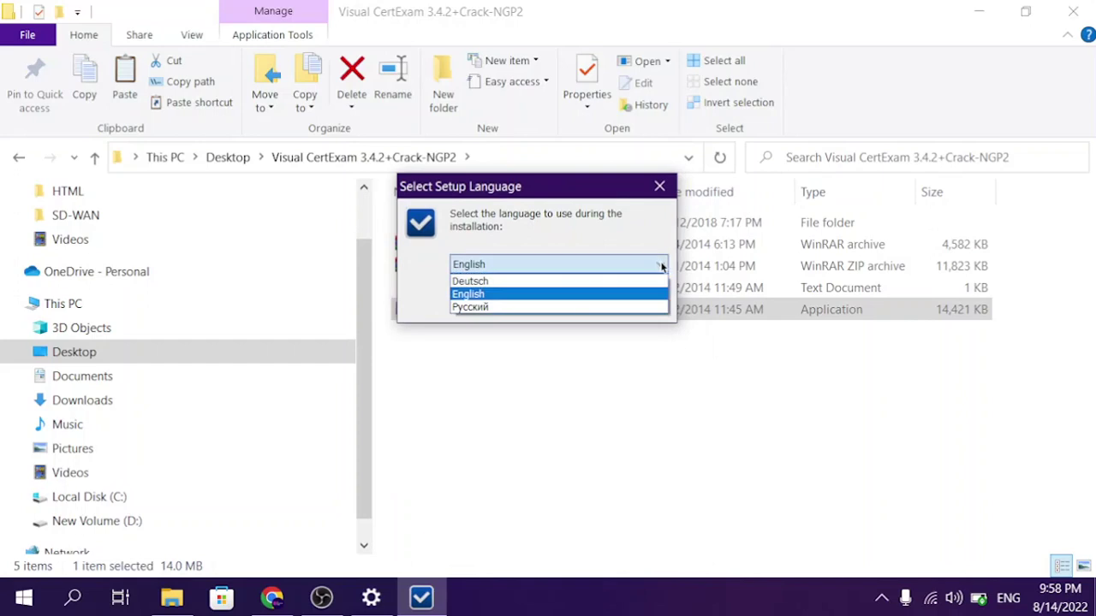
left_click(654, 267)
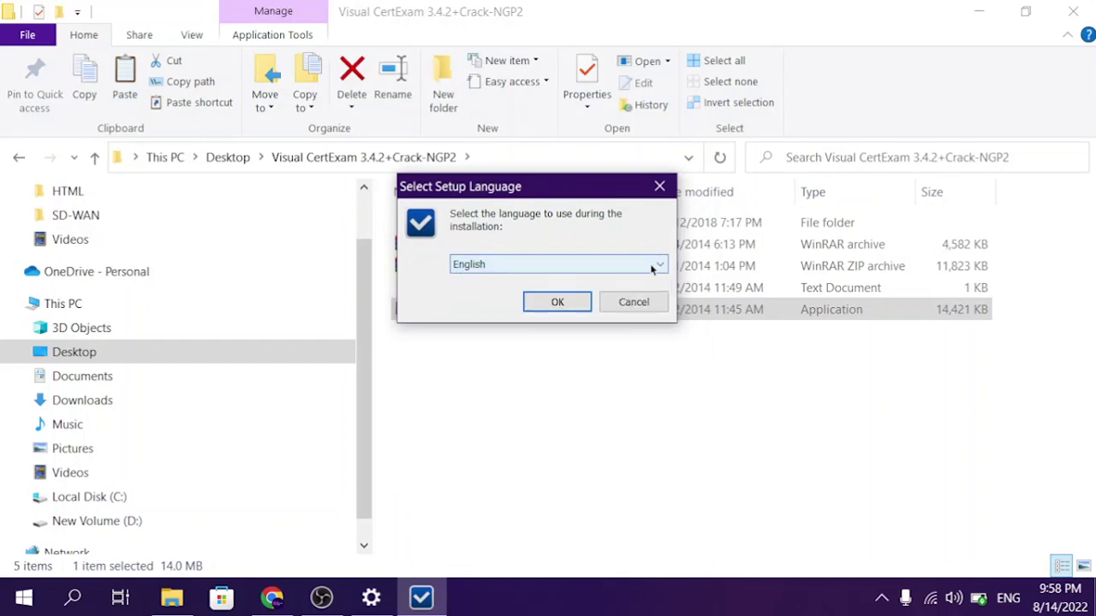
left_click(555, 304)
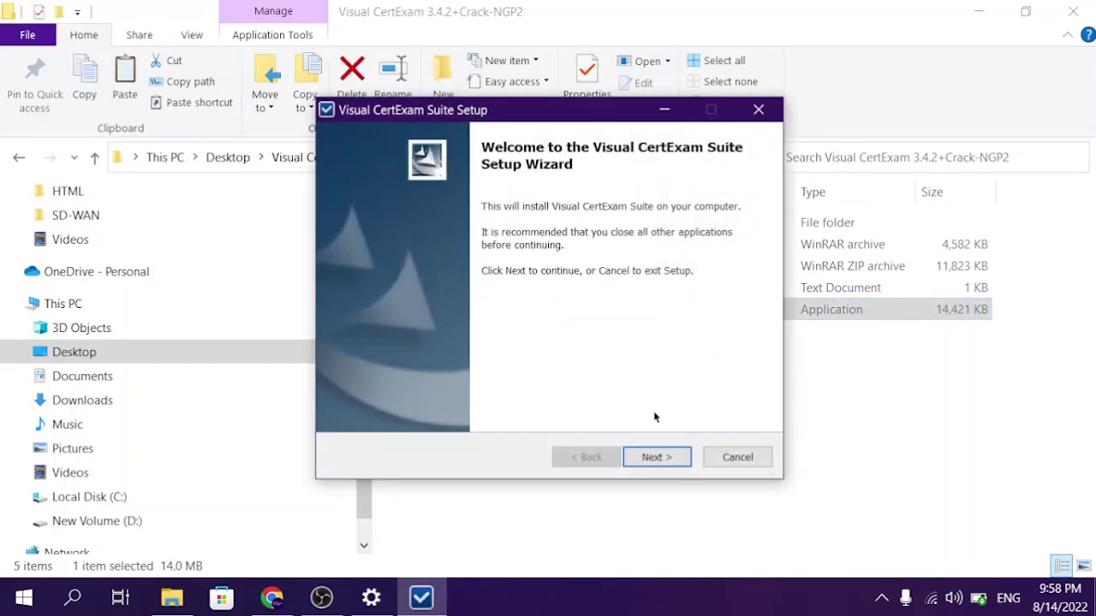
- Proceed past the setup wizard's welcome page and accept the license agreement
left_click(673, 458)
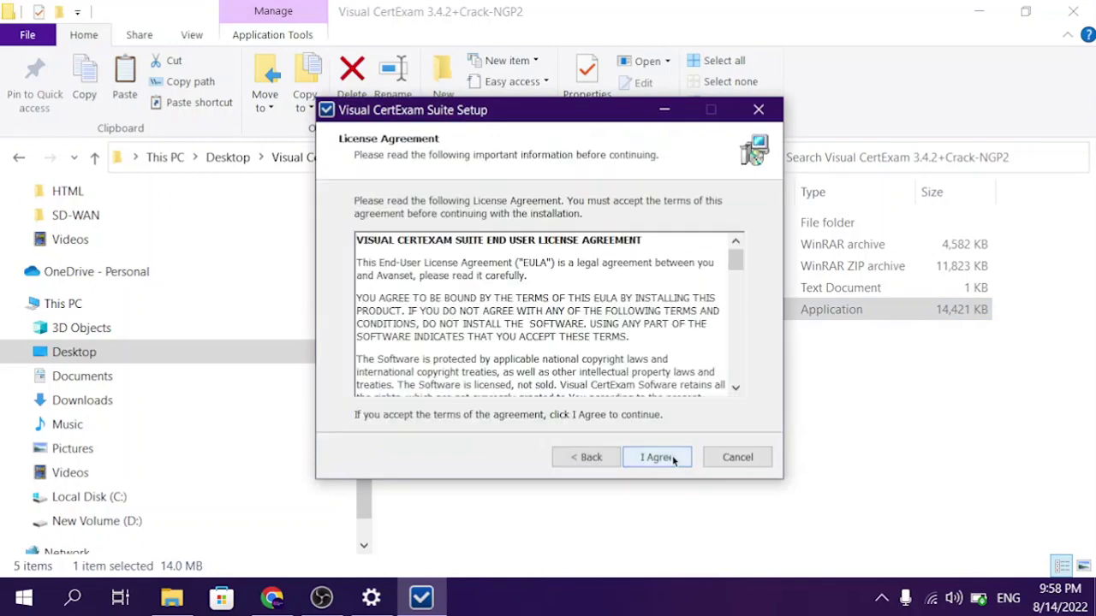
left_click_drag(738, 268, 740, 404)
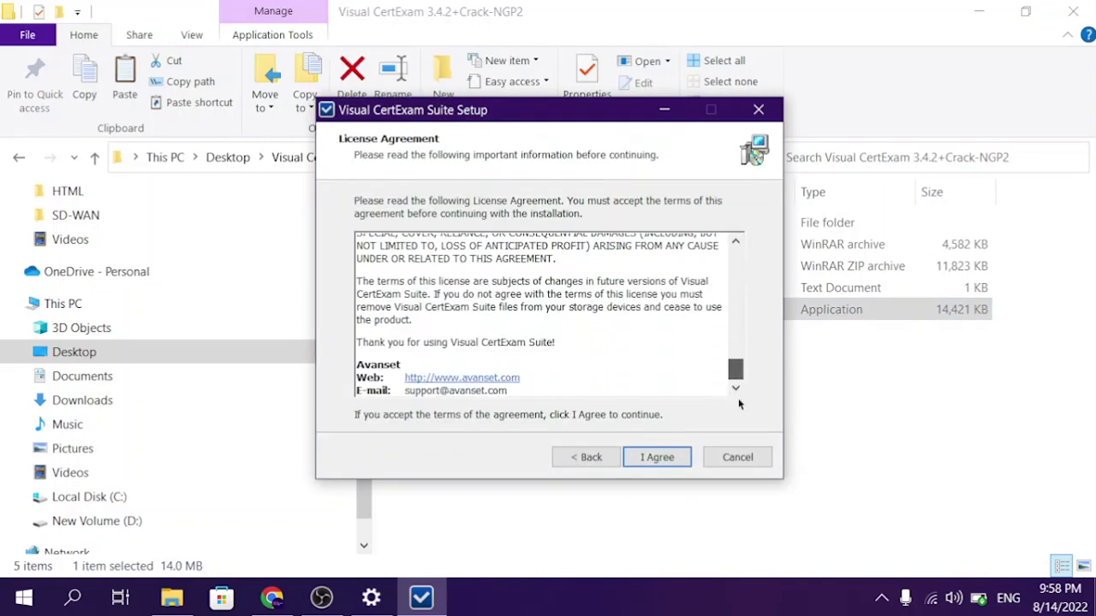
left_click(660, 461)
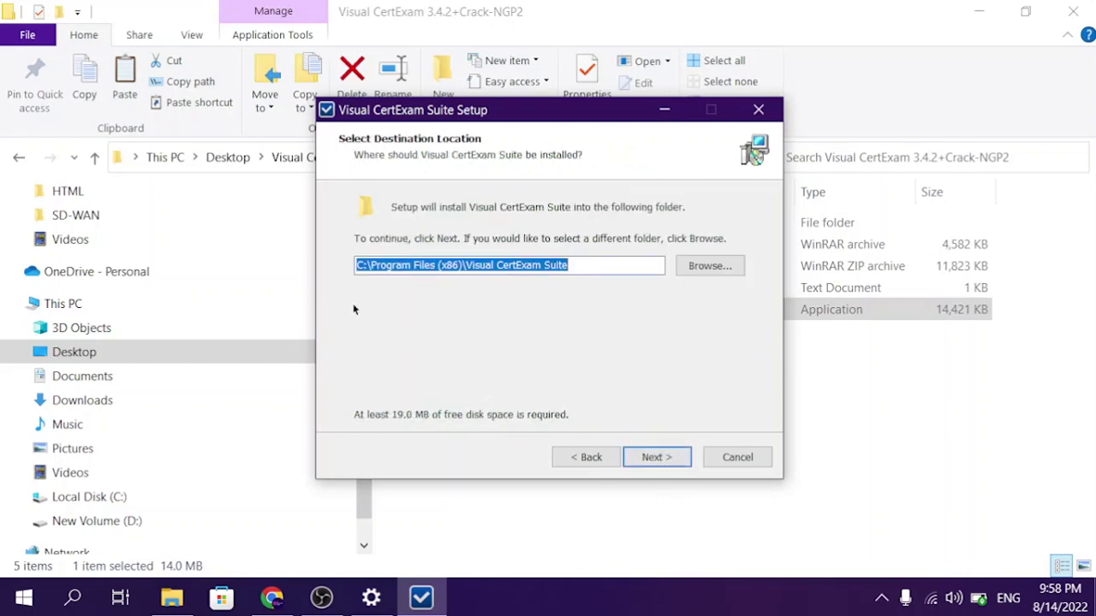
- Check the destination location and accept C:\Program Files (x86)\Visual CertExam Suite as the installation folder
left_click(600, 267)
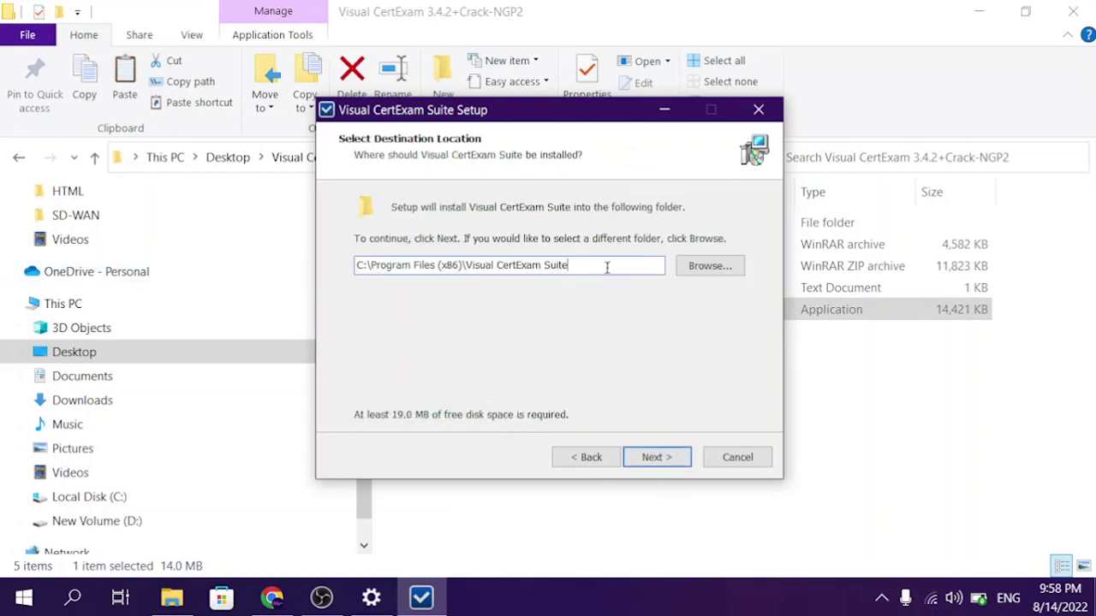
left_click_drag(601, 263, 309, 255)
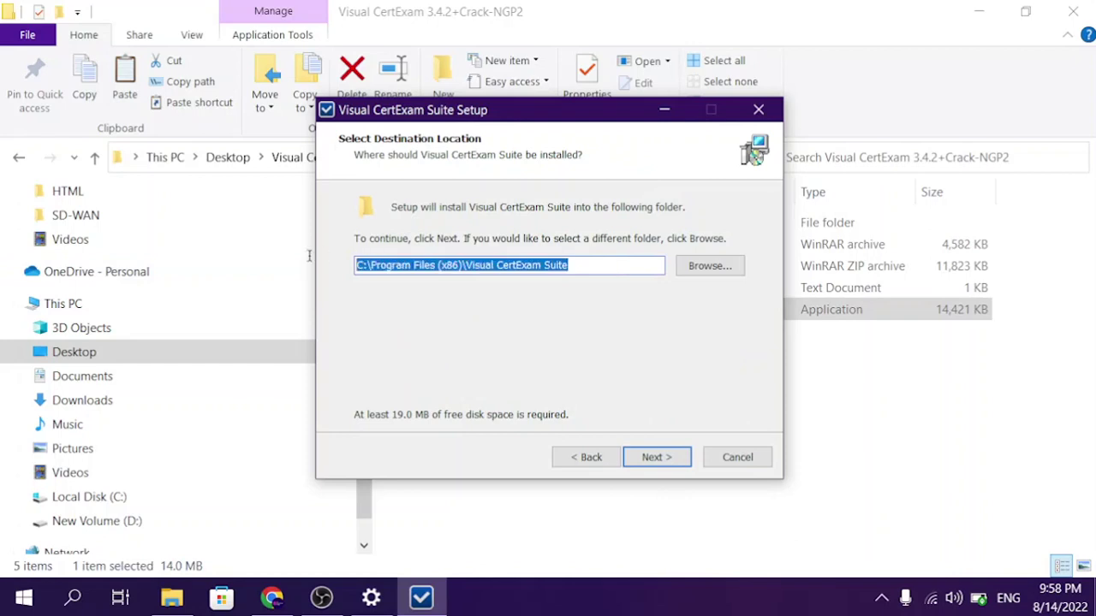
left_click(609, 264)
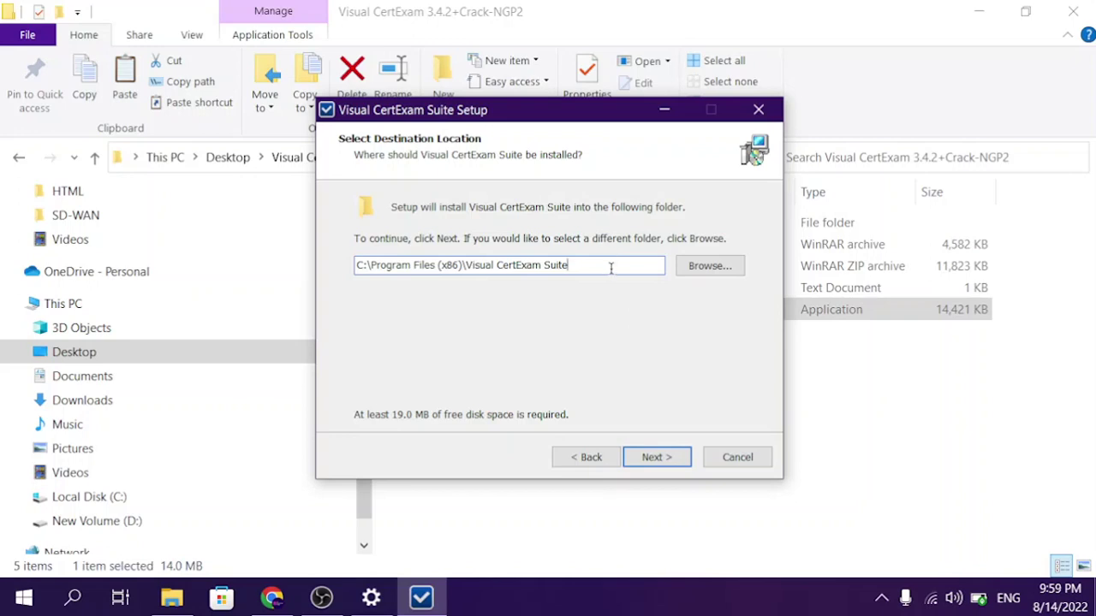
key("ctrl+a")
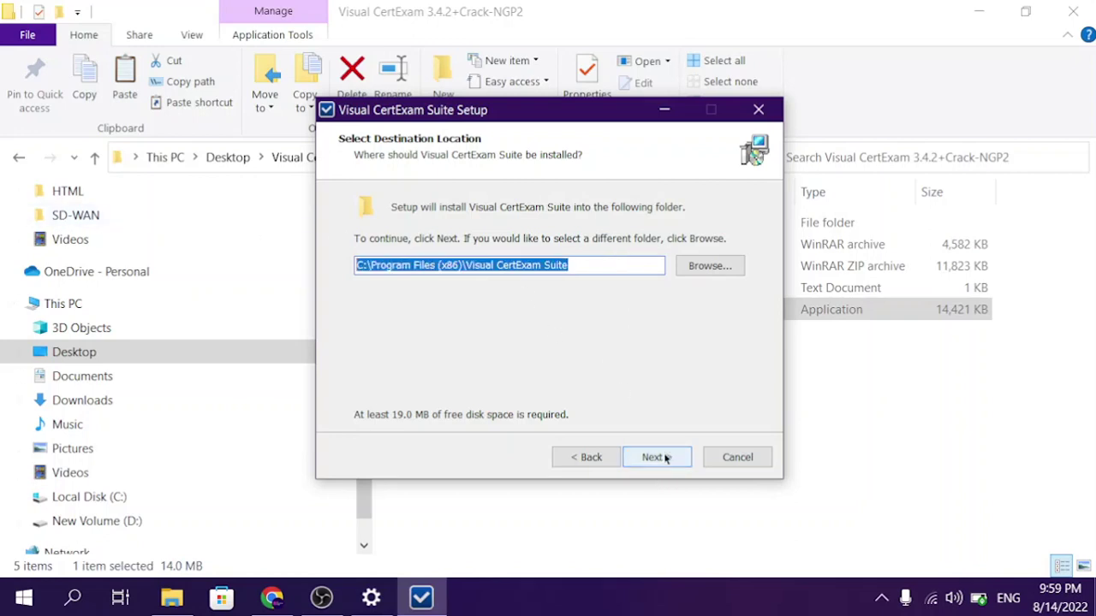
left_click(600, 262)
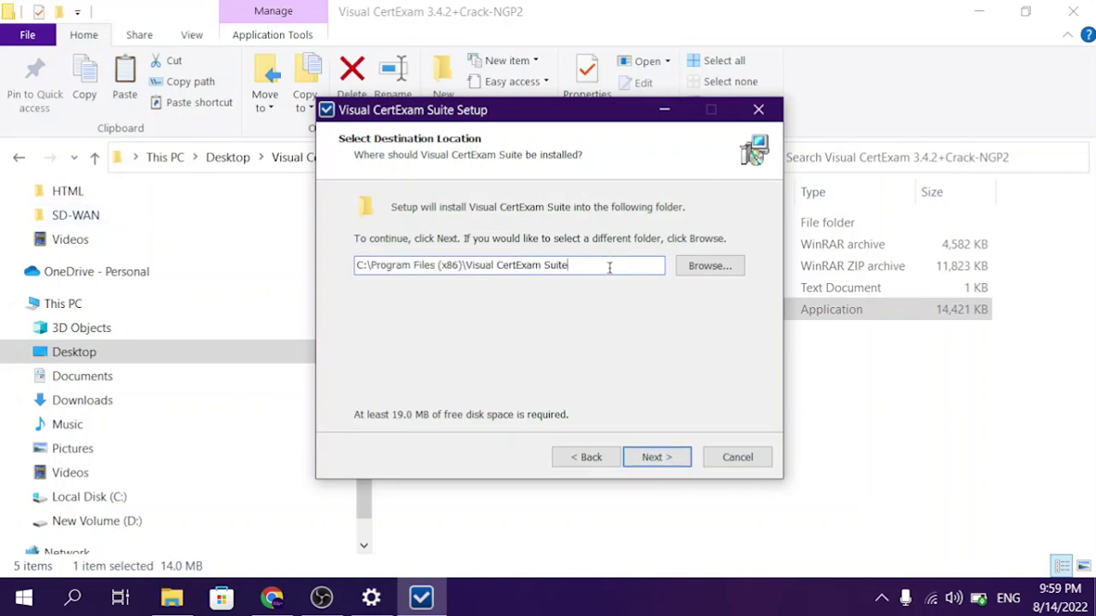
left_click(707, 267)
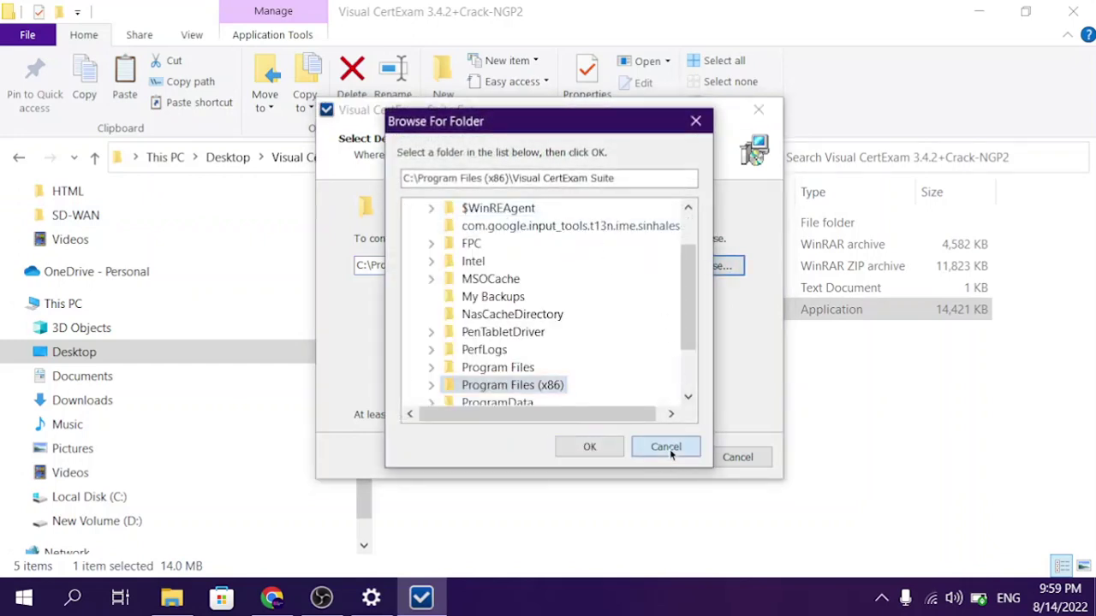
left_click(668, 452)
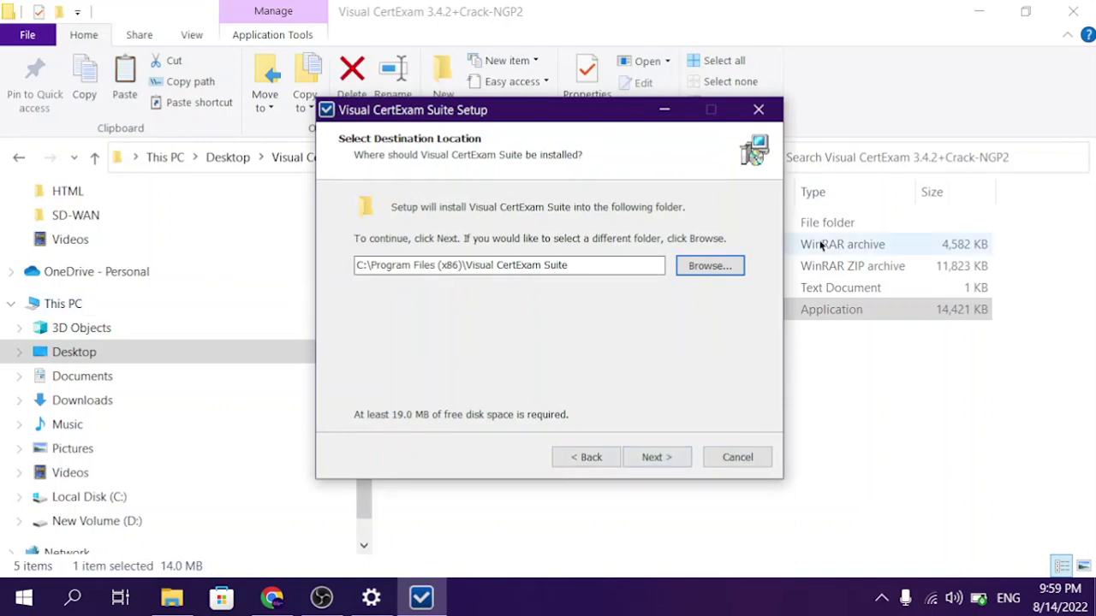
left_click(671, 458)
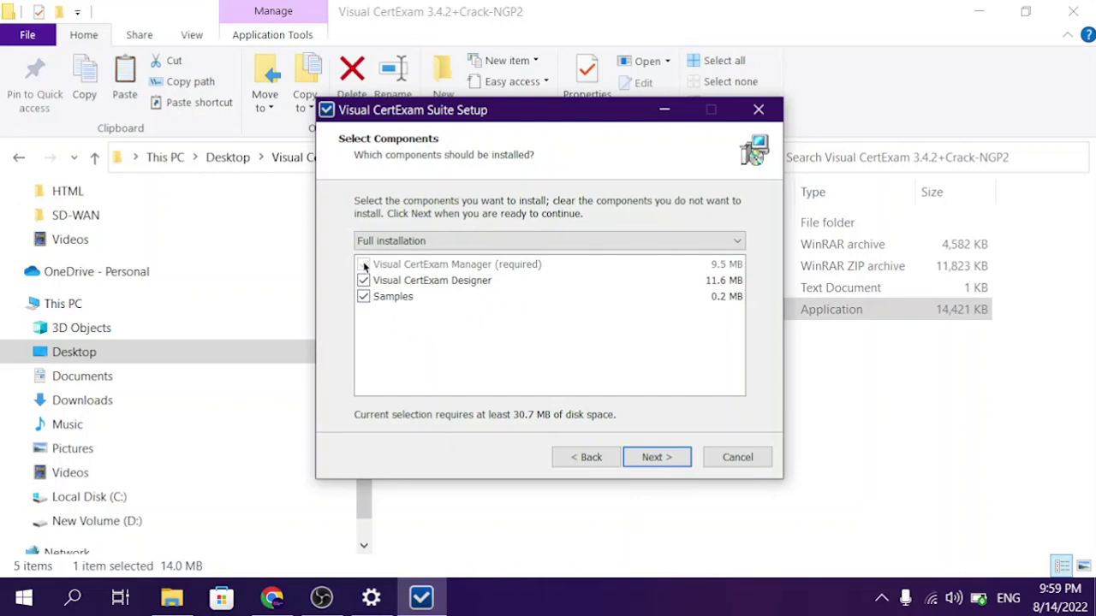
- Run the full installation with desktop icons for Visual CertExam Manager and Designer, and finish setup with Visual CertExam Manager launched
left_click(649, 463)
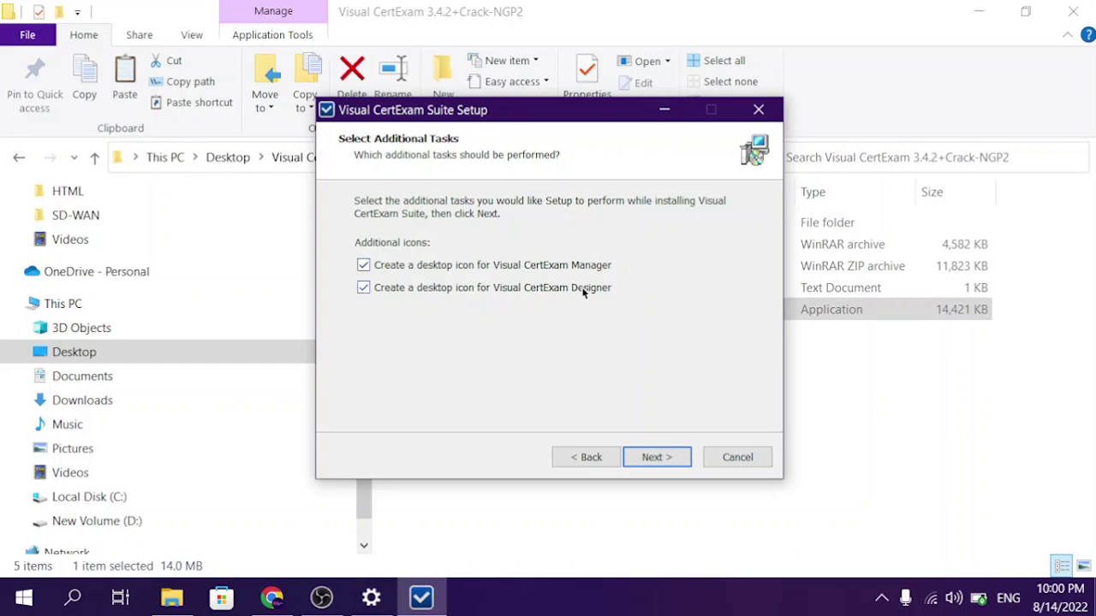
left_click(363, 288)
left_click(664, 461)
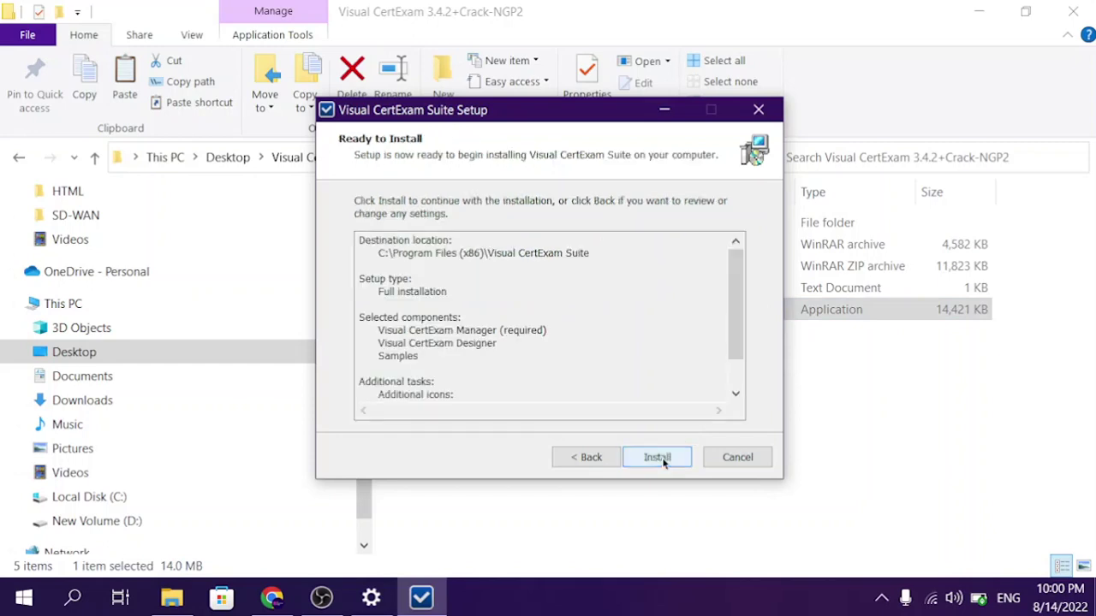
left_click(658, 458)
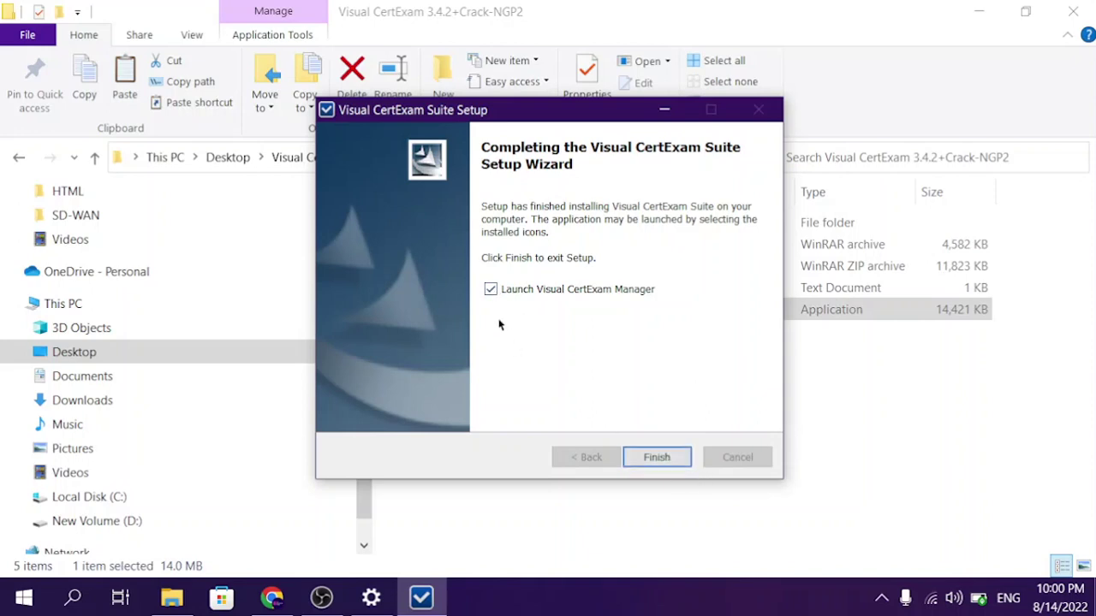
left_click(663, 459)
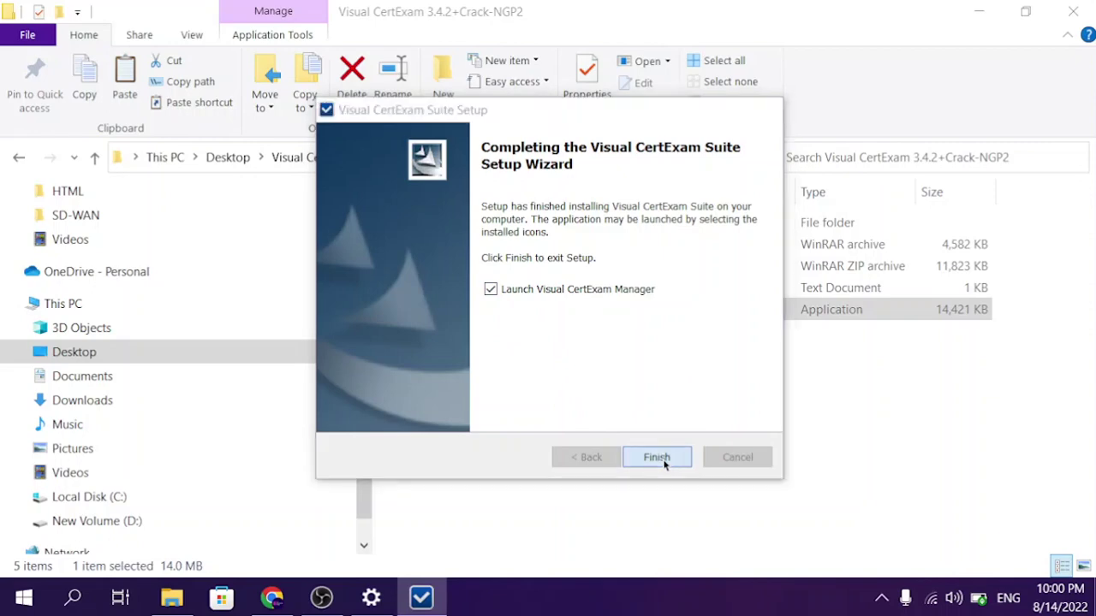
- Minimize File Explorer, move the Visual CertExam Manager window aside, and check the Designer and Manager shortcuts on the desktop
mouse_move(672, 119)
left_mouse_down()
mouse_move(717, 59)
mouse_move(680, 103)
left_mouse_up()
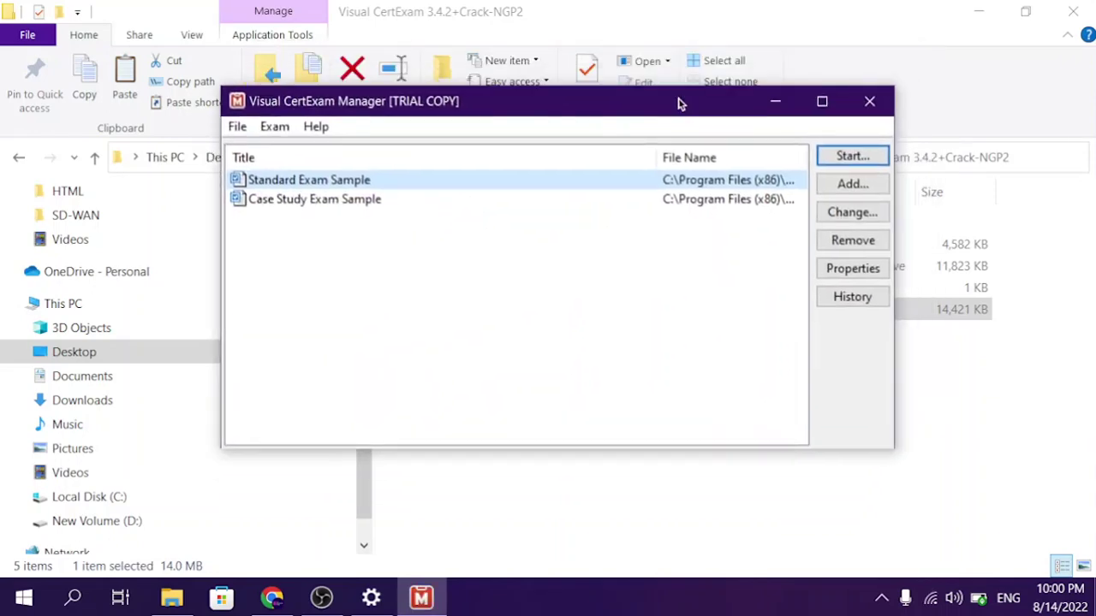
left_click(978, 12)
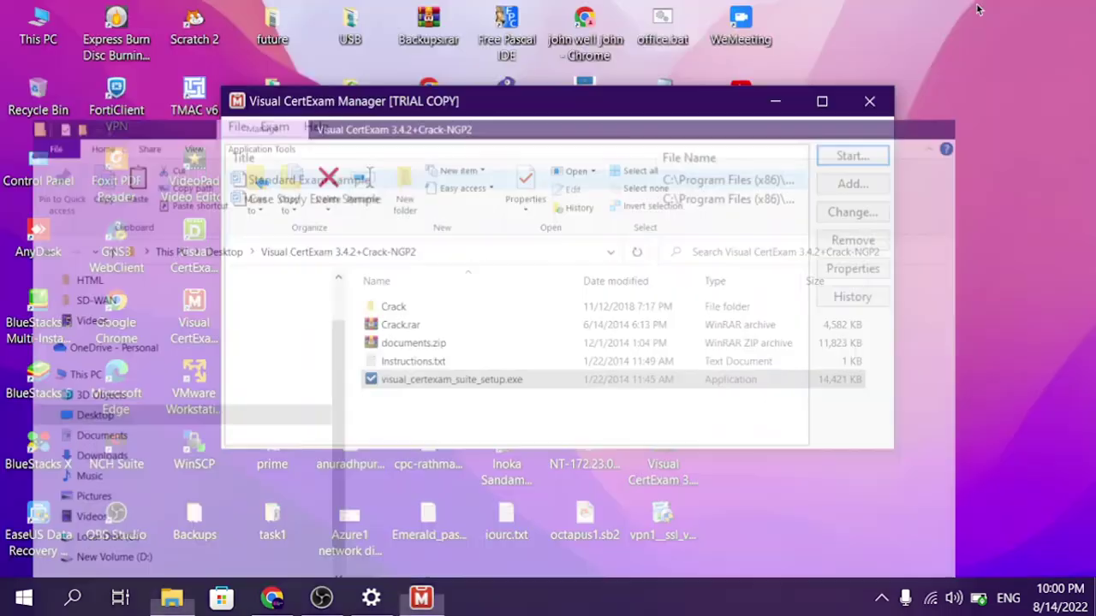
left_click_drag(626, 109, 779, 333)
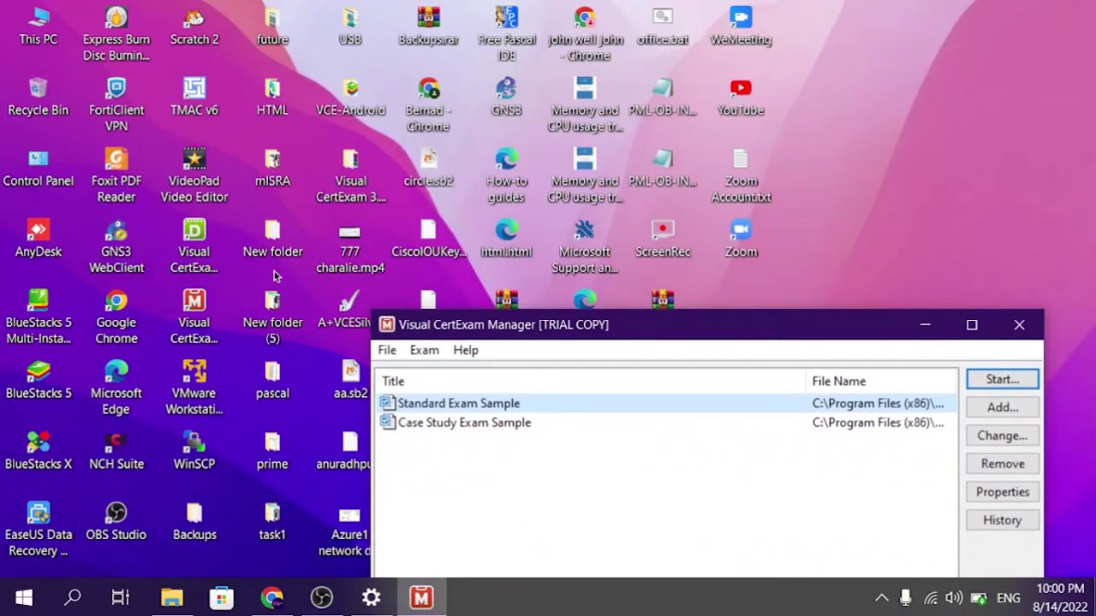
left_click(206, 249)
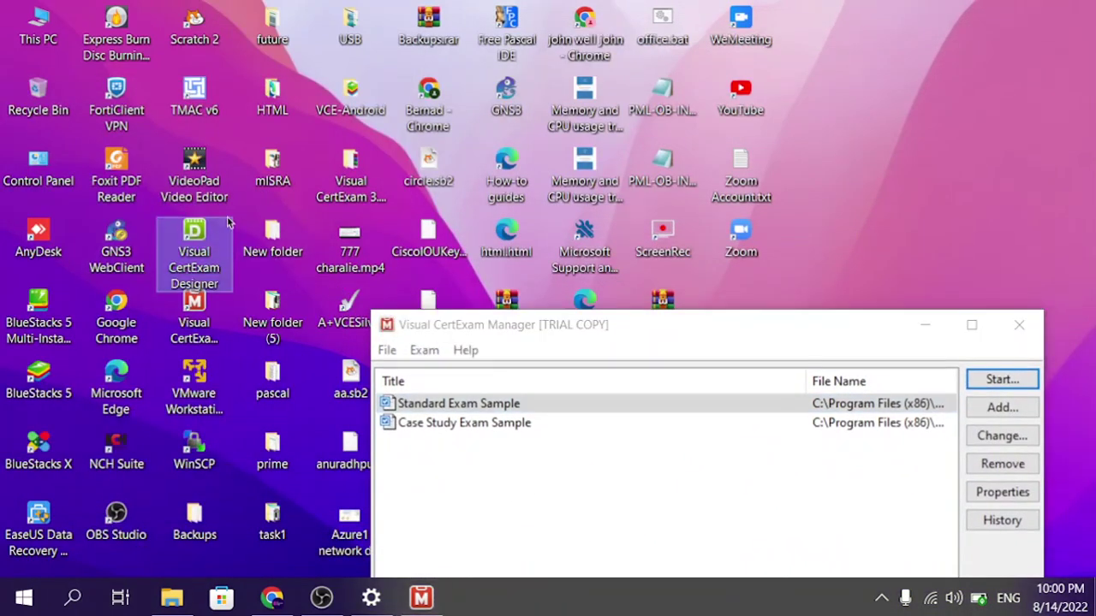
left_click(193, 316)
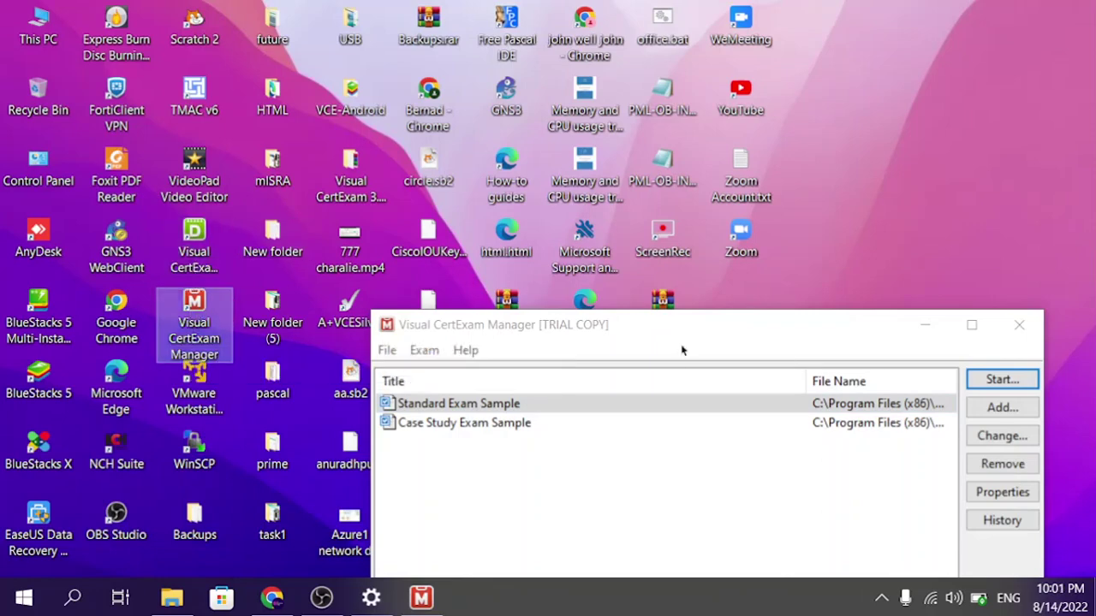
- Move the trial copy of Visual CertExam Manager clear of the desktop's lower edge and close it
left_click_drag(683, 336, 492, 92)
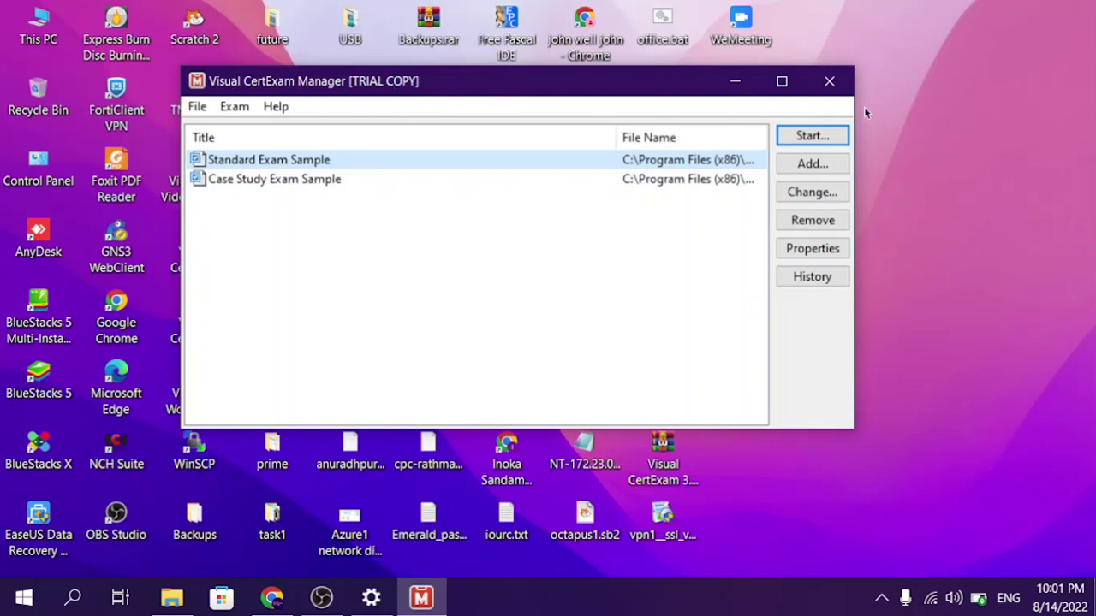
left_click(828, 81)
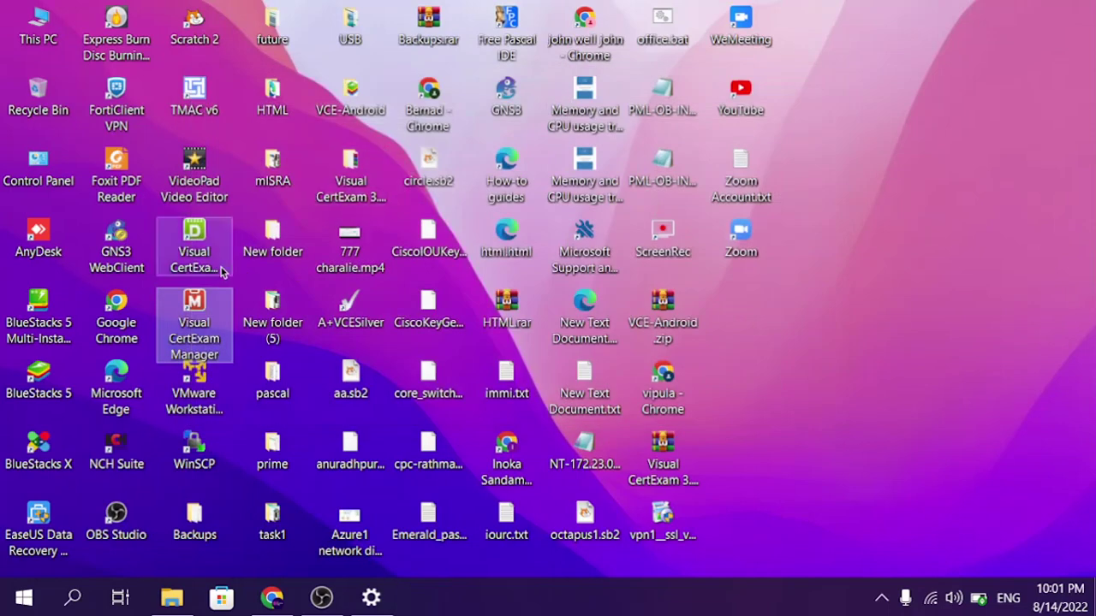
left_click(874, 292)
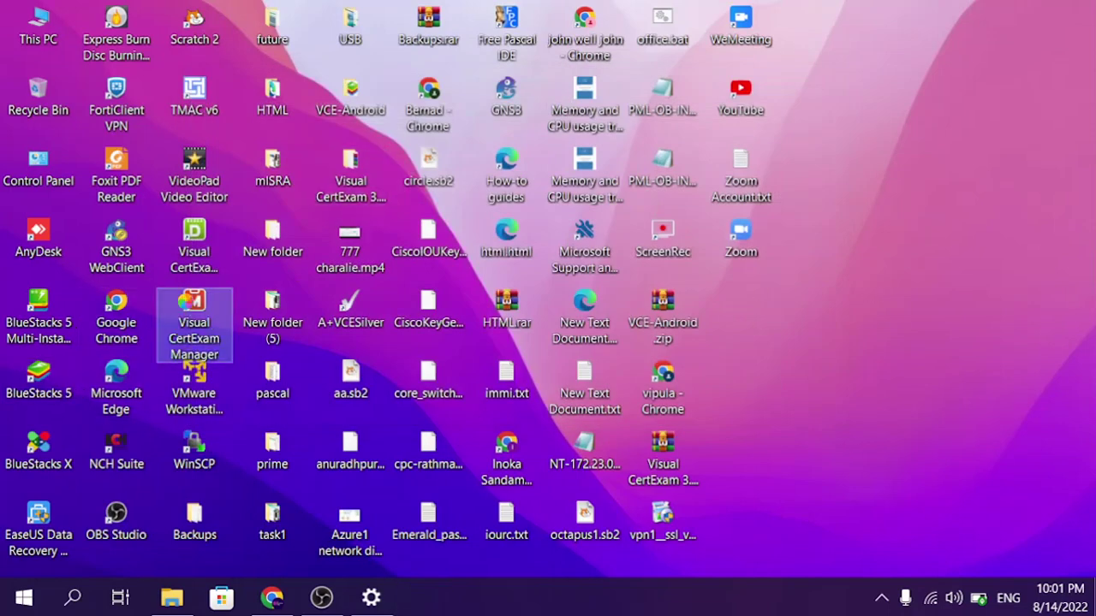
right_click(188, 308)
left_click(993, 180)
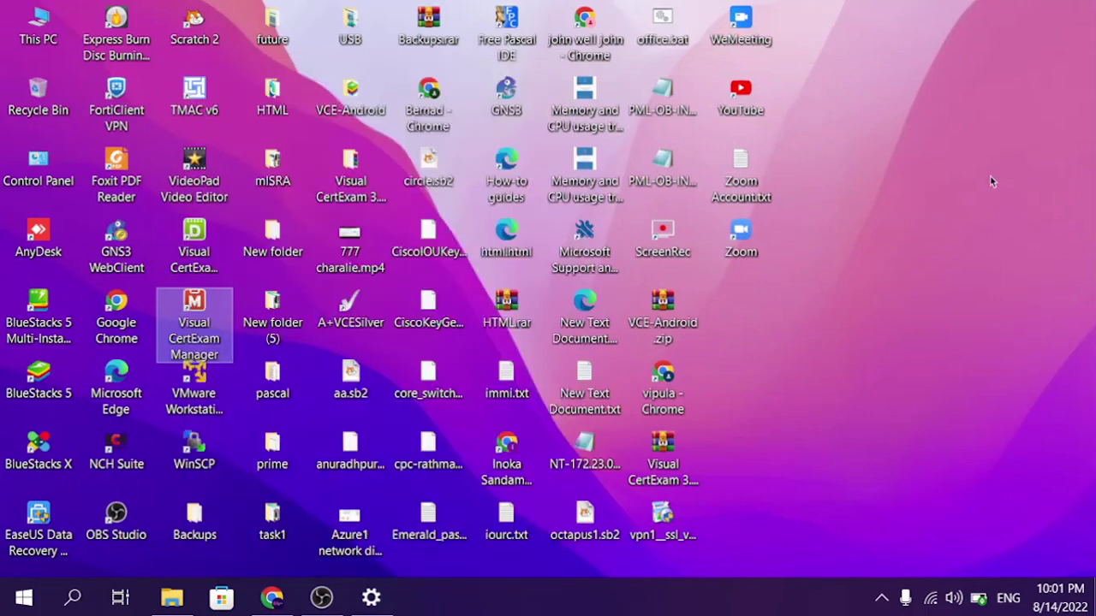
- Copy designer.exe and manager.exe from the Crack folder inside Visual CertExam 3.4.2+Crack-NGP2
left_click(173, 597)
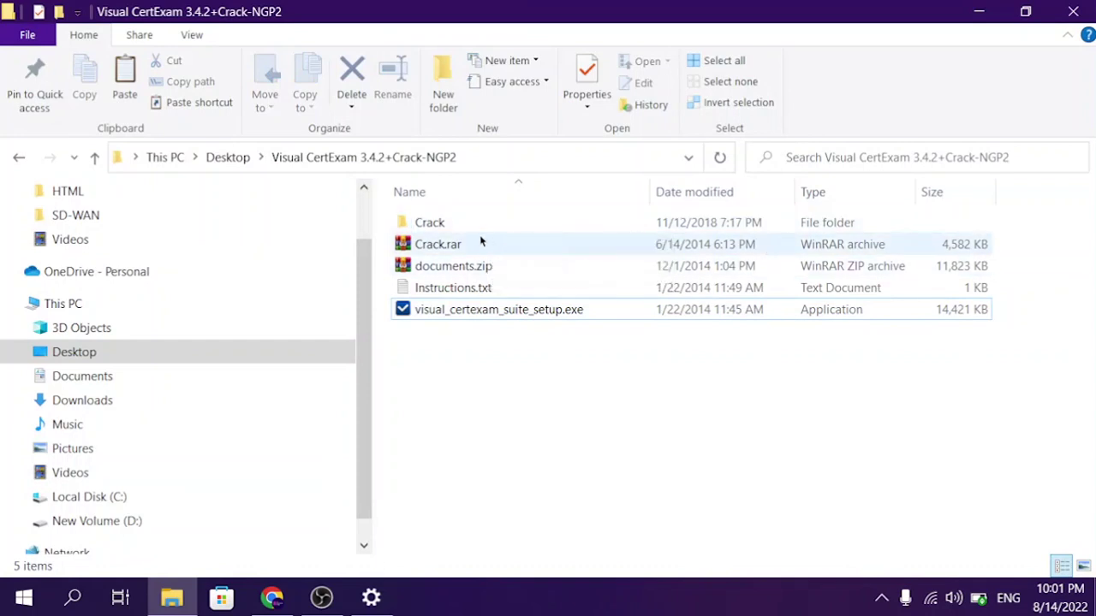
left_click(430, 223)
left_click(652, 410)
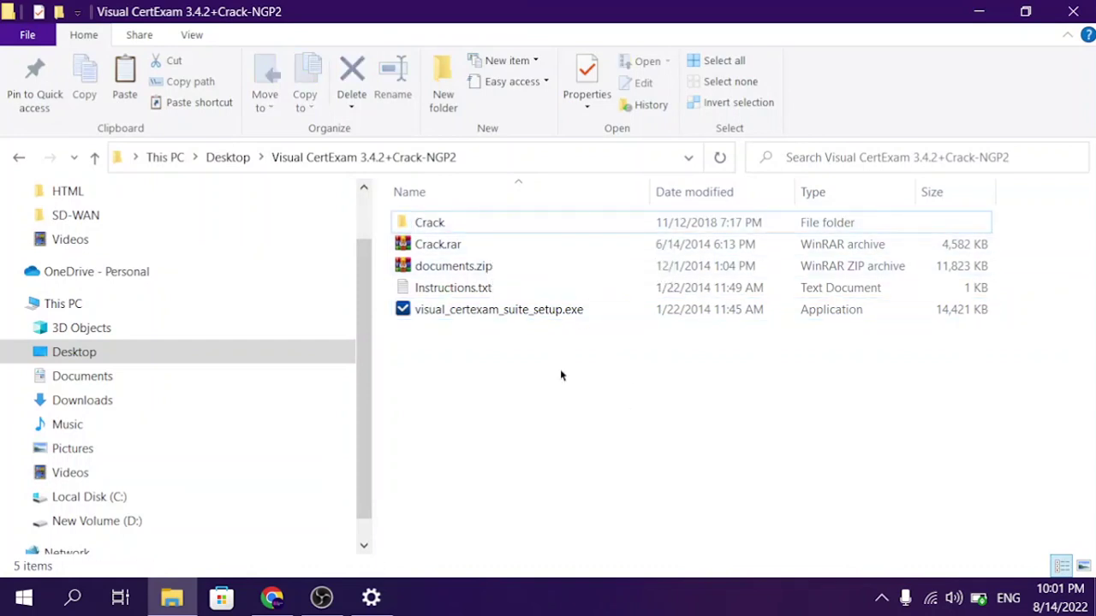
double_click(435, 224)
left_click_drag(979, 400, 211, 163)
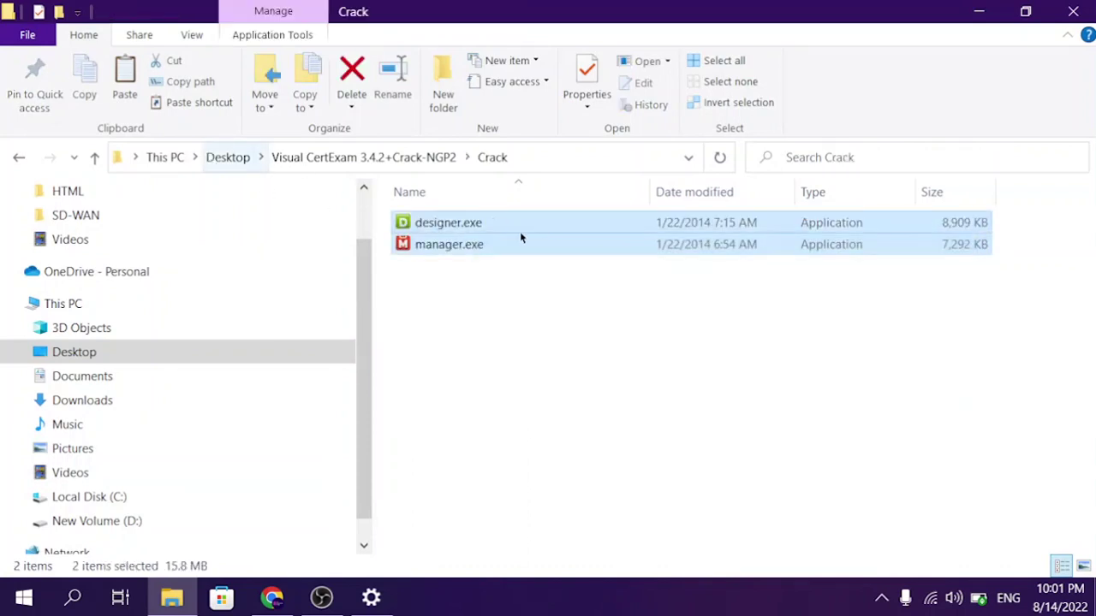
right_click(452, 225)
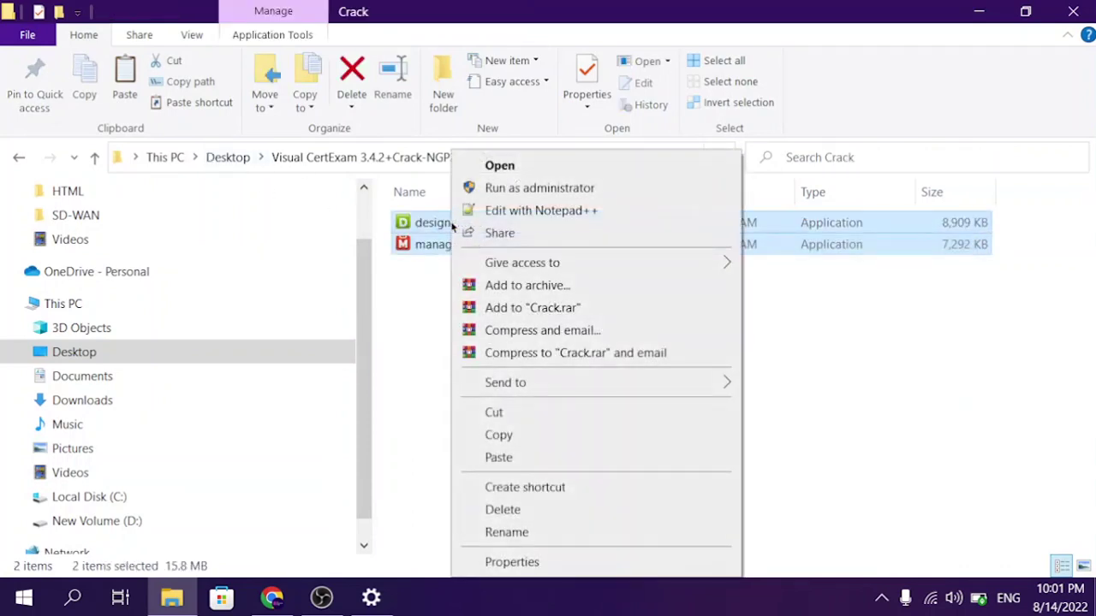
left_click(509, 436)
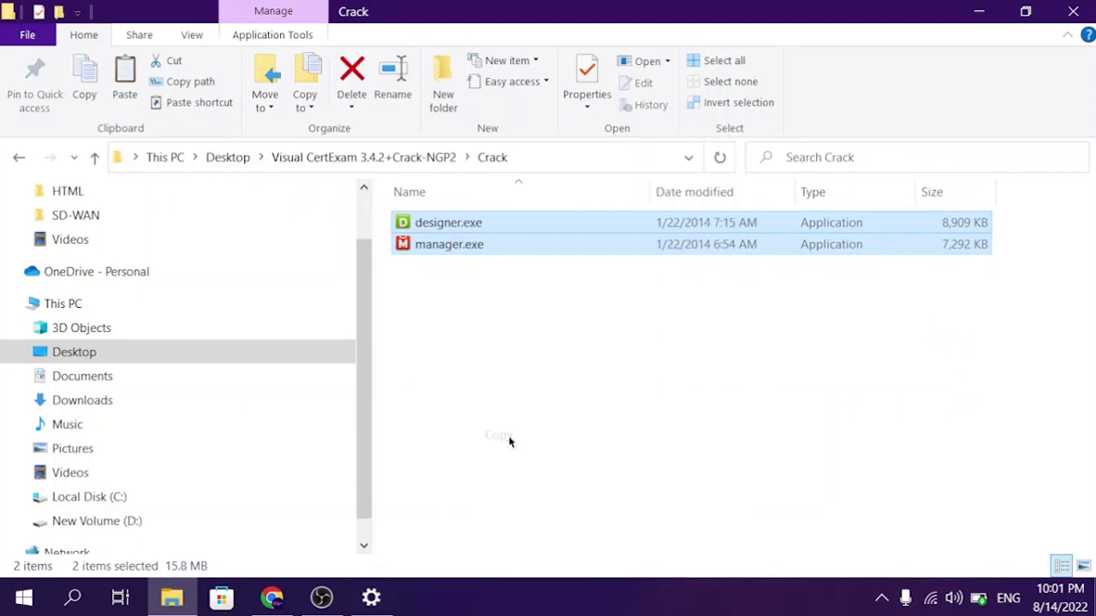
- Open the install location of Visual CertExam Manager from its desktop shortcut's properties and maximize the folder window
left_click(979, 11)
right_click(189, 321)
left_click(959, 299)
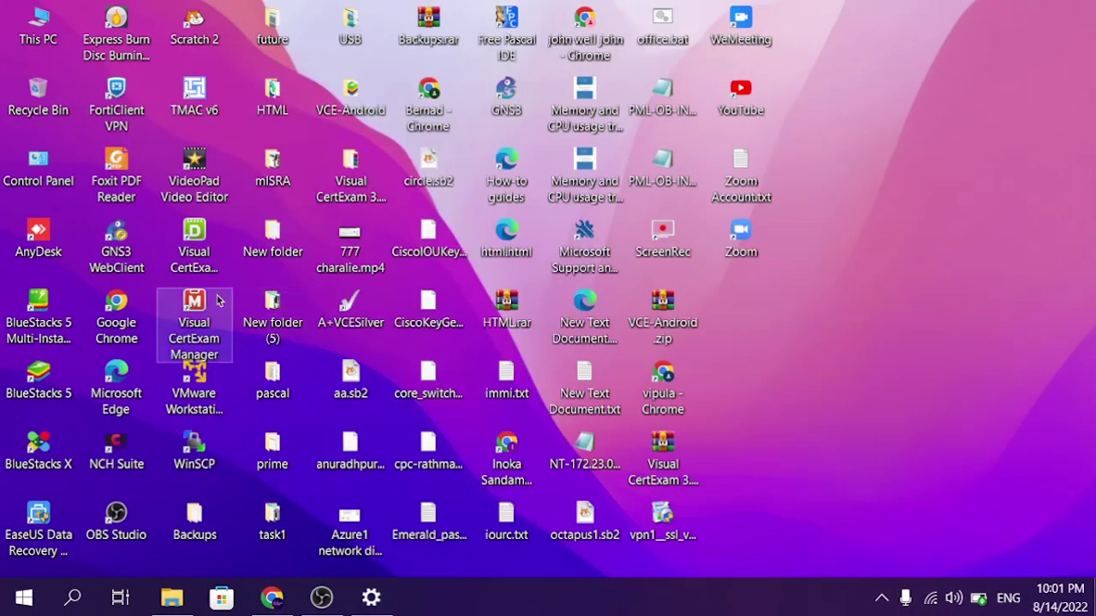
right_click(188, 300)
left_click(257, 562)
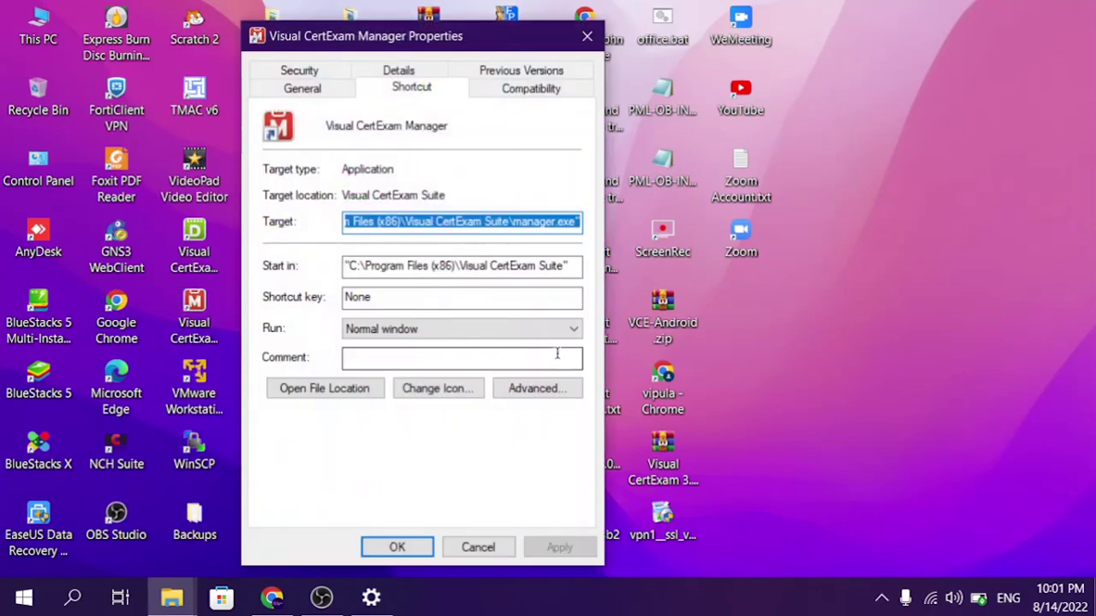
left_click_drag(401, 34, 476, 23)
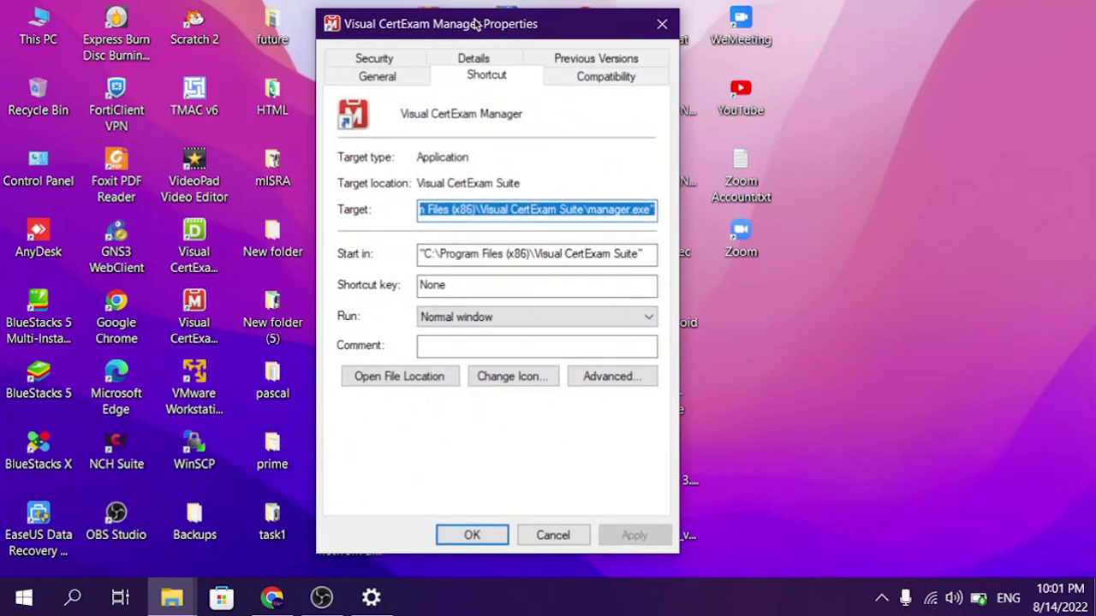
left_click(389, 378)
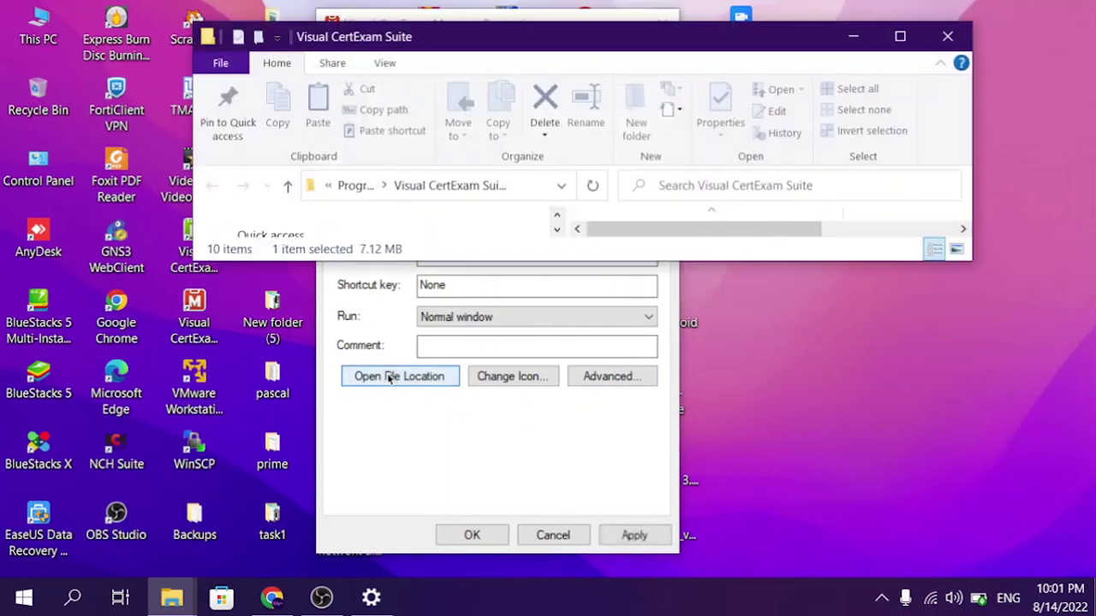
left_click(967, 34)
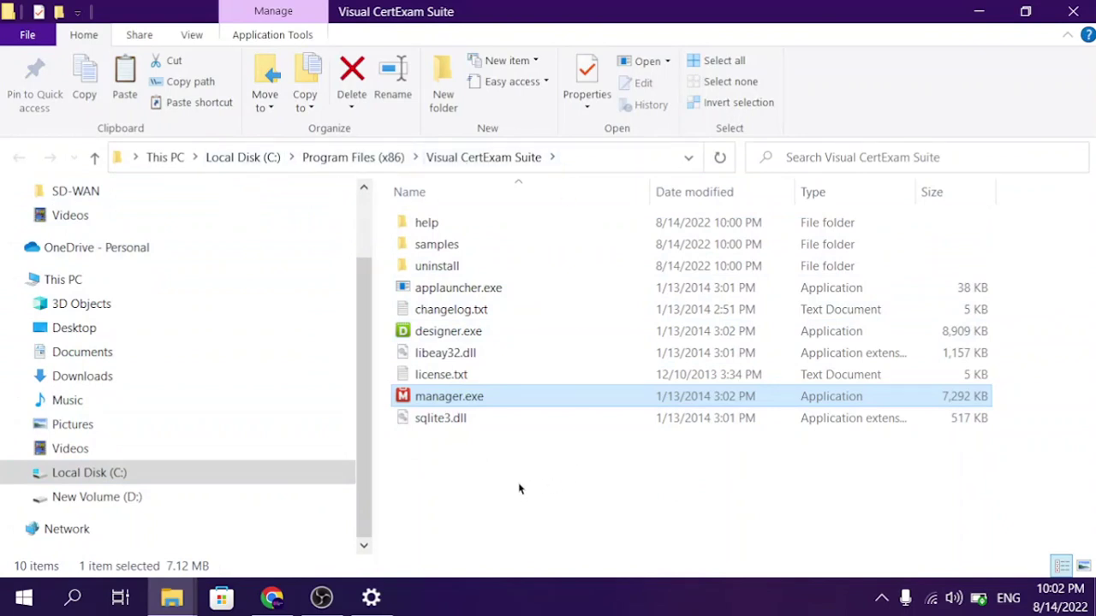
- Paste the copied files into the Visual CertExam Suite folder, replacing the existing ones and granting administrator permission for all items
left_click(440, 467)
right_click(438, 465)
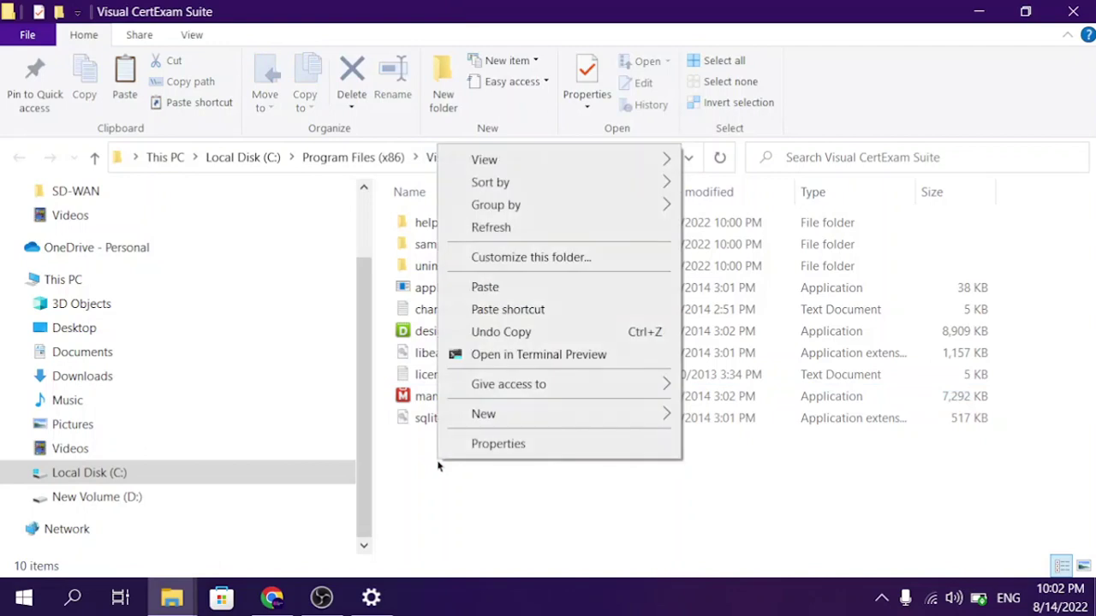
left_click(484, 287)
left_click(439, 211)
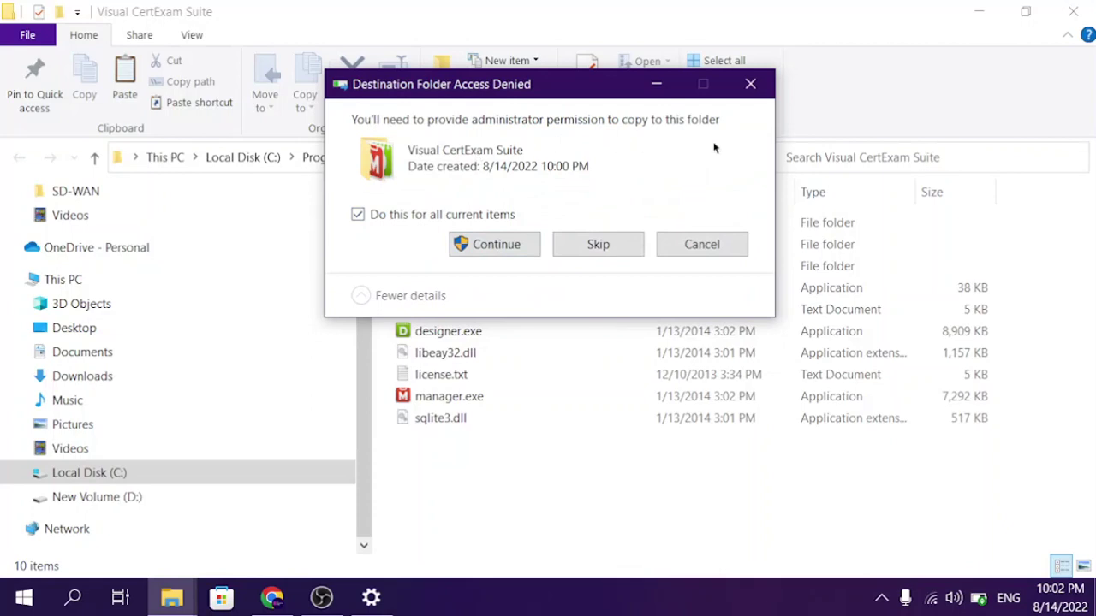
left_click(500, 250)
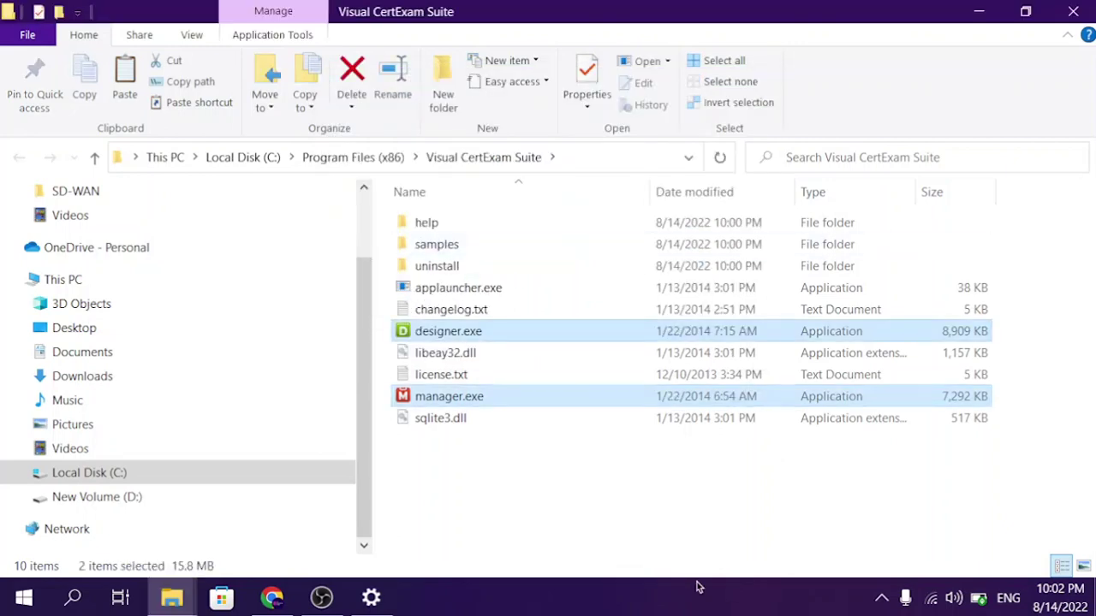
- Close the install folder and shortcut properties, and relaunch Visual CertExam Manager with its window placed mid-desktop
left_click(660, 517)
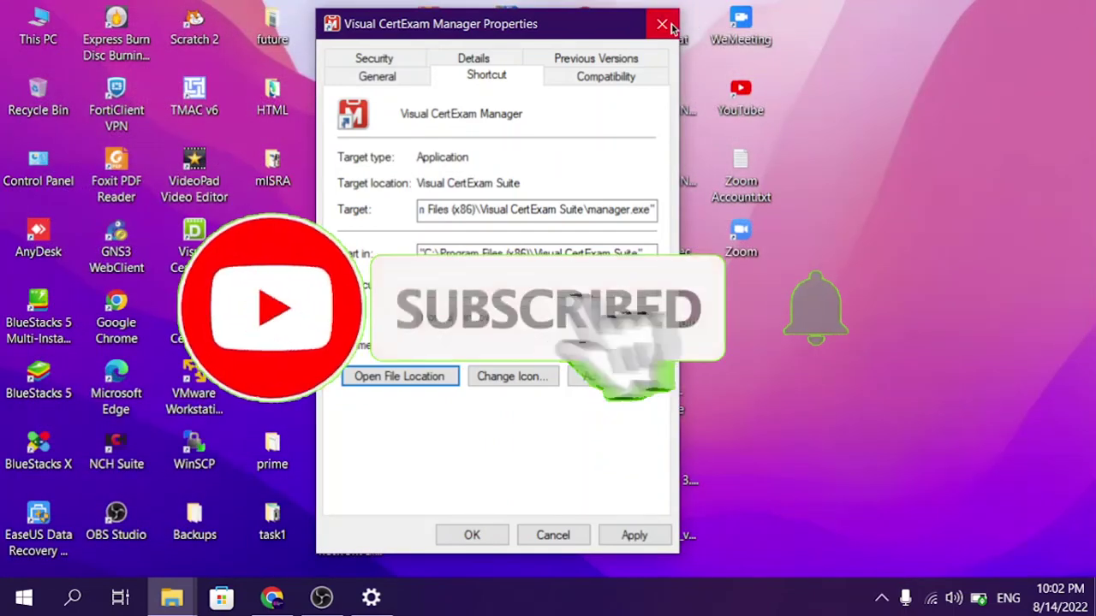
left_click(662, 24)
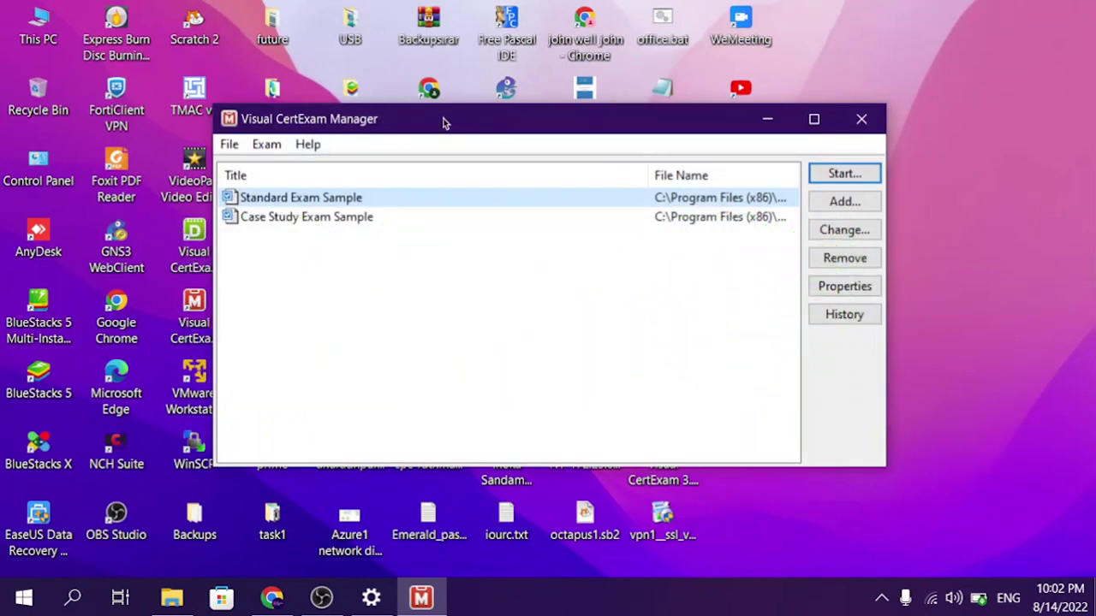
left_click_drag(444, 124, 472, 134)
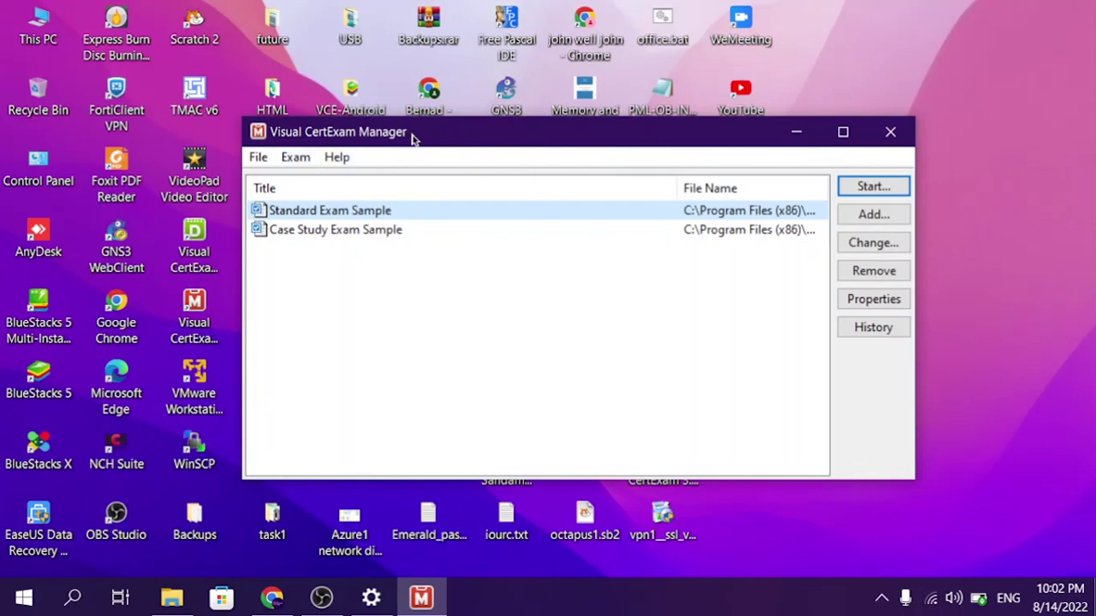
left_click_drag(411, 134, 370, 78)
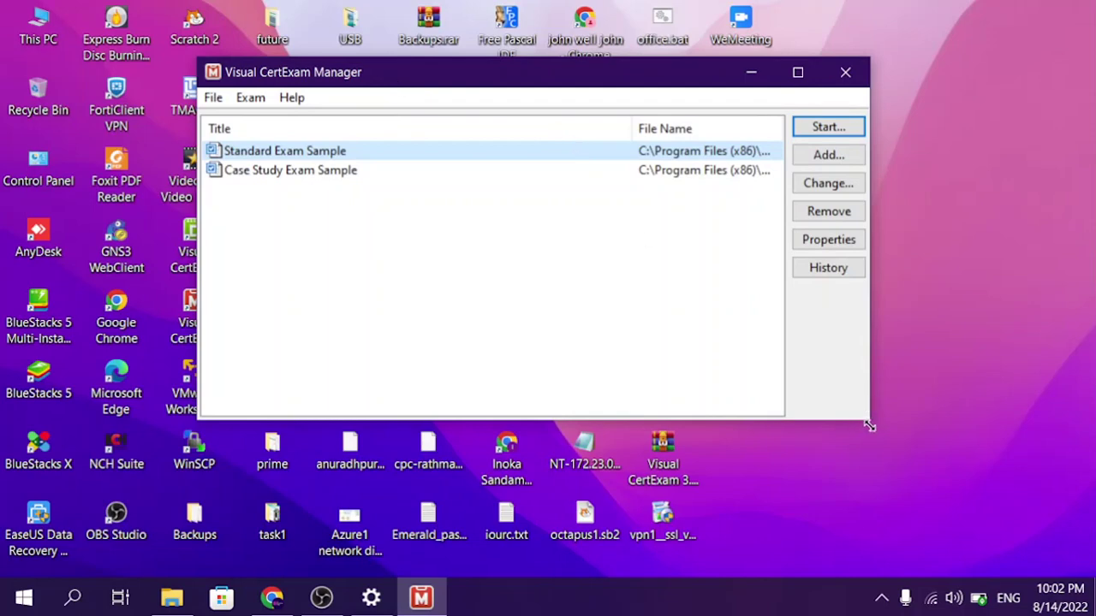
left_click_drag(492, 77, 493, 104)
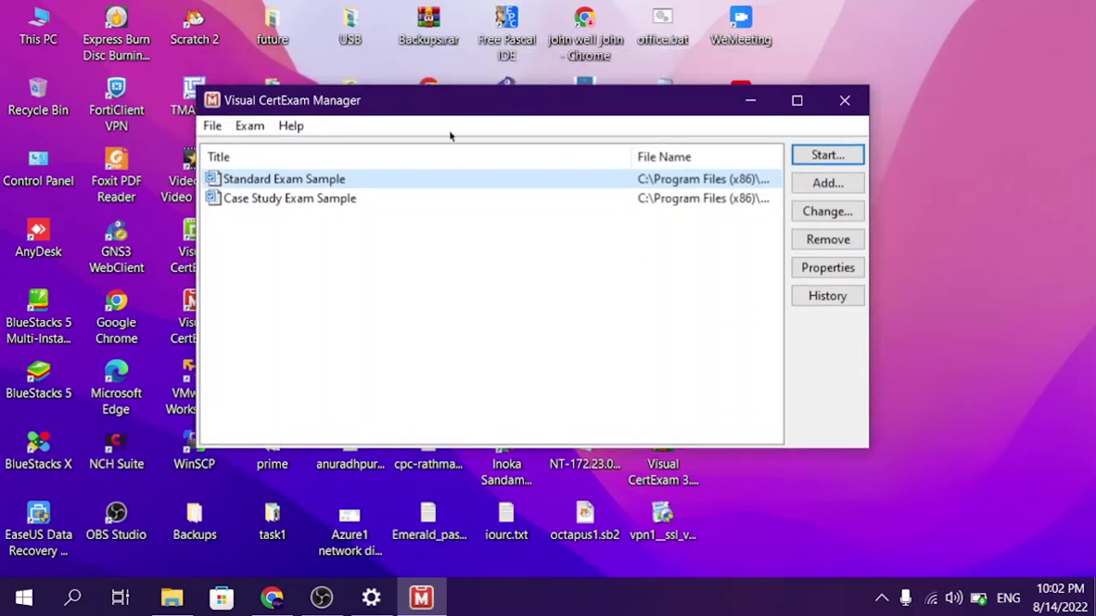
- Check the Standard Exam Sample and Case Study Exam Sample entries in the exam list
left_click(300, 201)
left_click(298, 184)
left_click(274, 192)
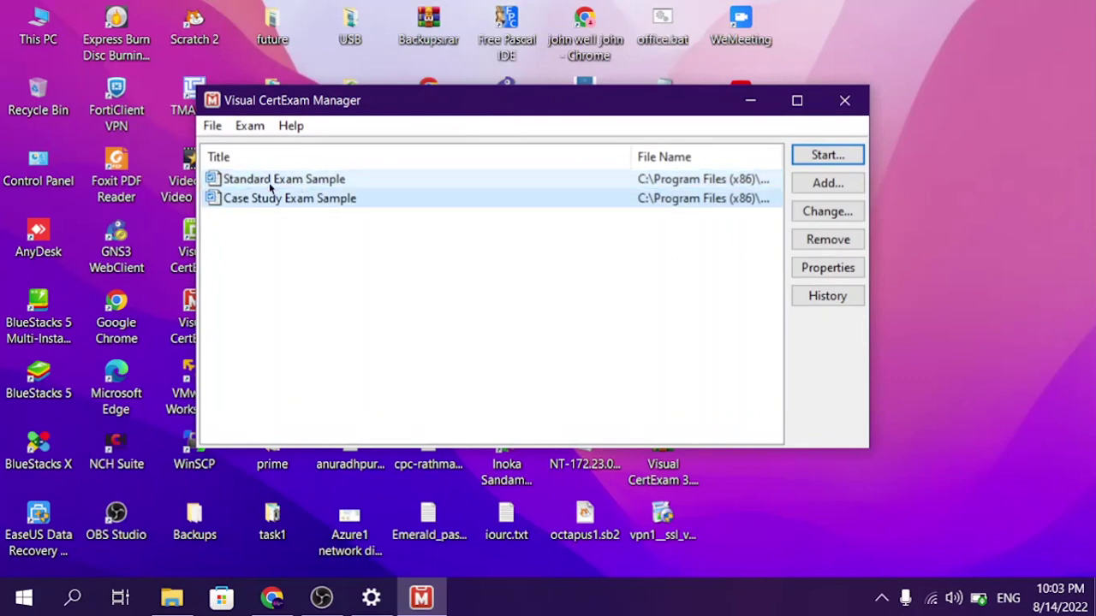
left_click(273, 184)
left_click(274, 196)
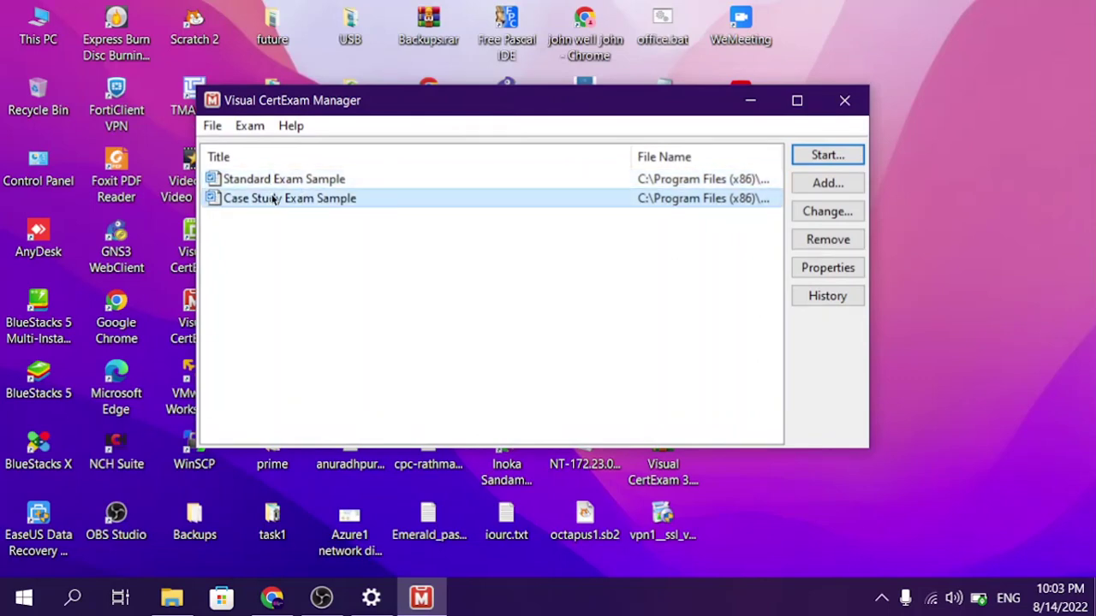
- Add the exam file ccna_200_301_ITExamAswers_dump_v10_4.vce from Downloads to the exam list
left_click(816, 185)
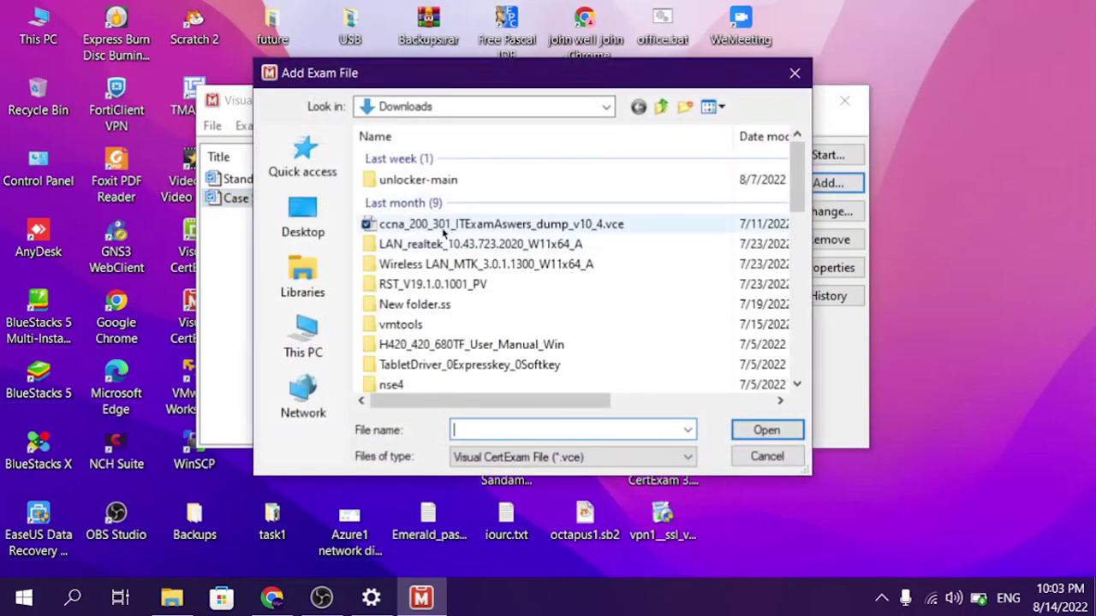
left_click(405, 225)
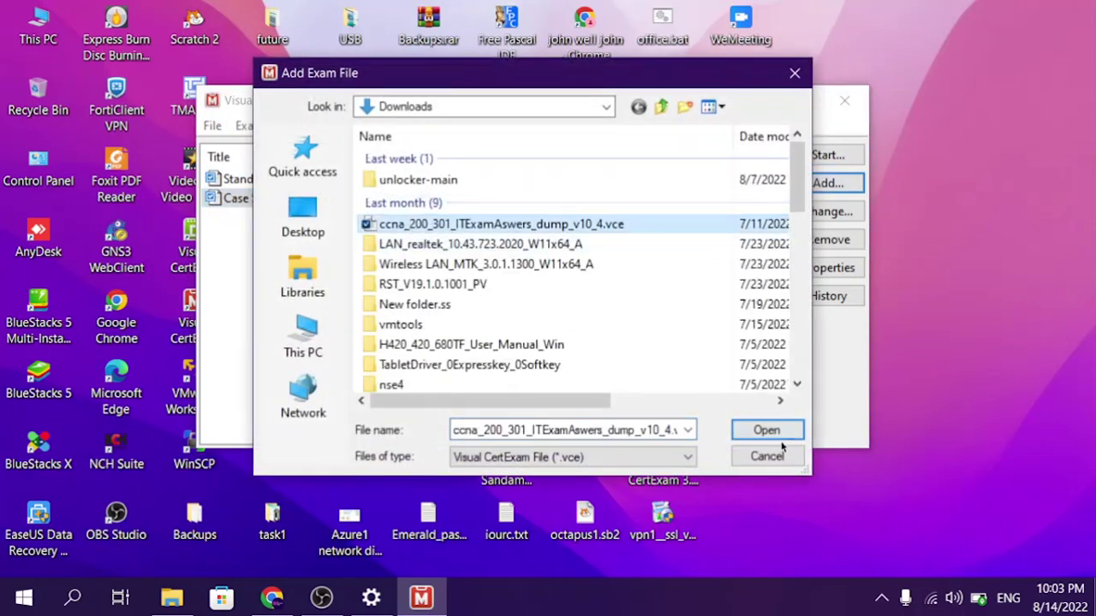
left_click(766, 431)
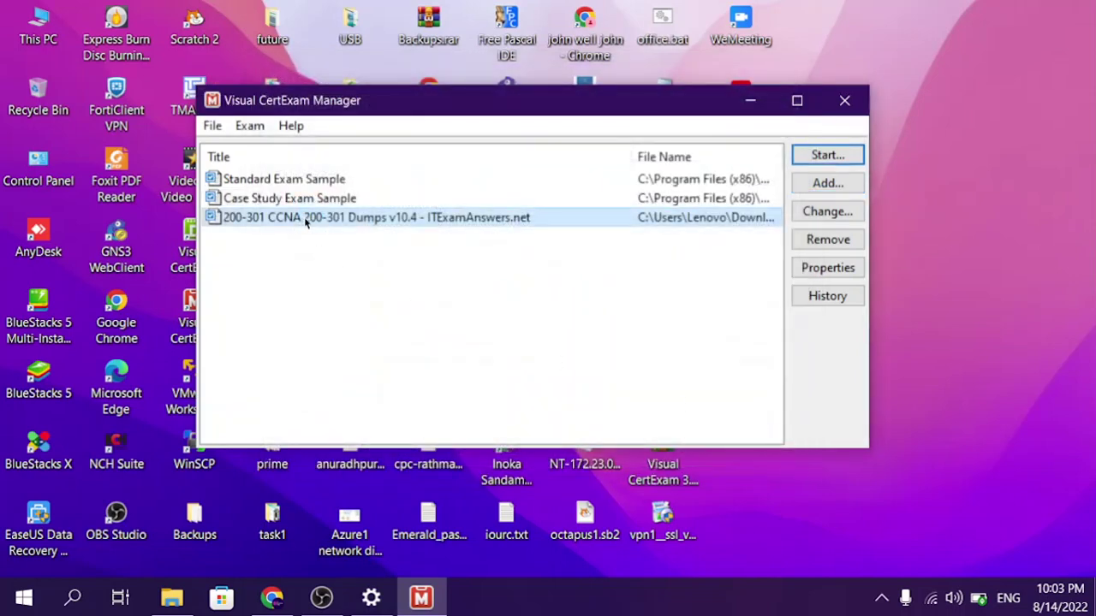
- Open the exam mode settings for the added 200-301 CCNA exam and check the selectable exam types, keeping Multiple Choice
left_click(831, 155)
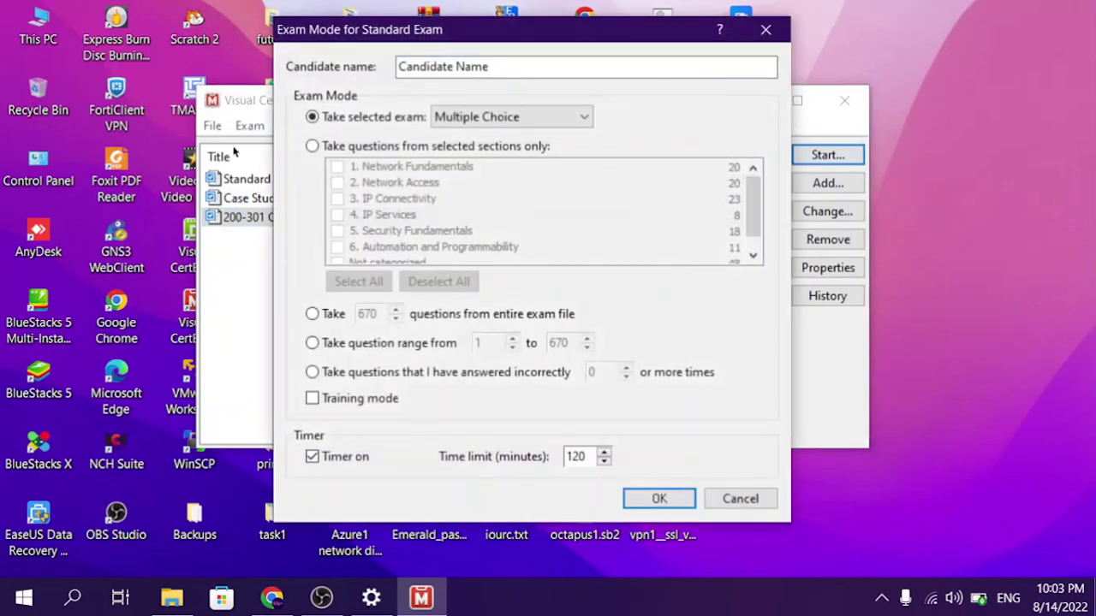
left_click_drag(570, 34, 533, 35)
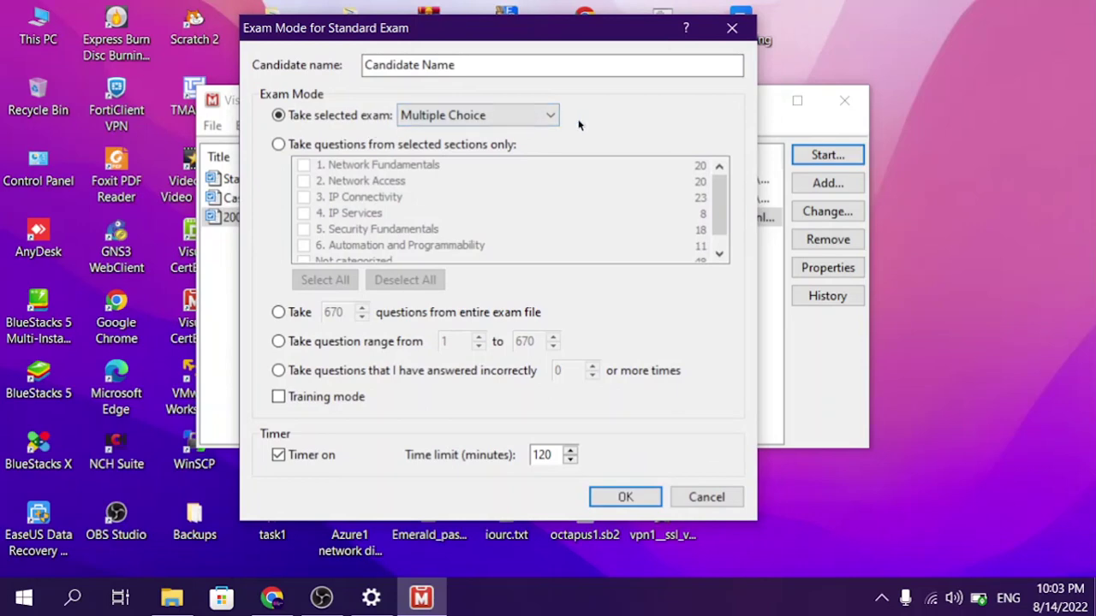
left_click(555, 127)
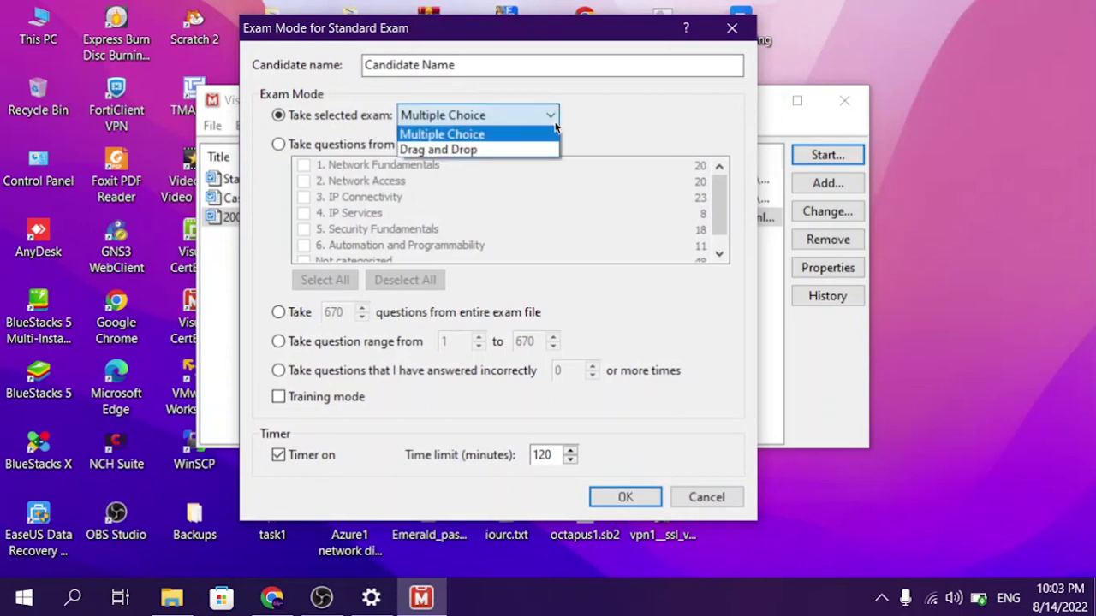
left_click(555, 127)
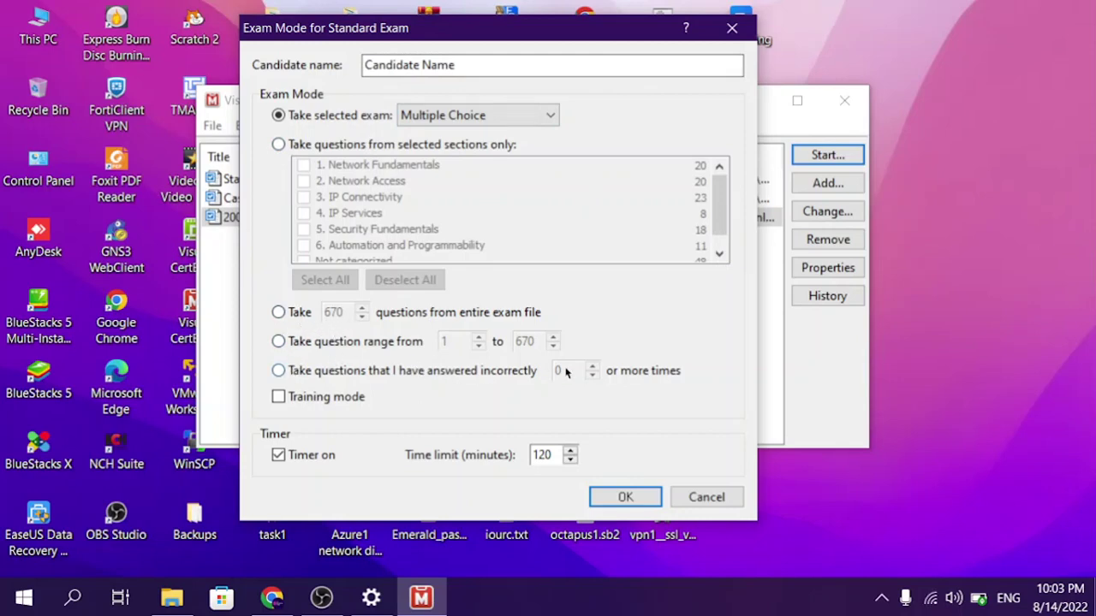
- Try the question range option, switch back to taking the selected Multiple Choice exam, and load it with the 120-minute timer on
left_click(280, 342)
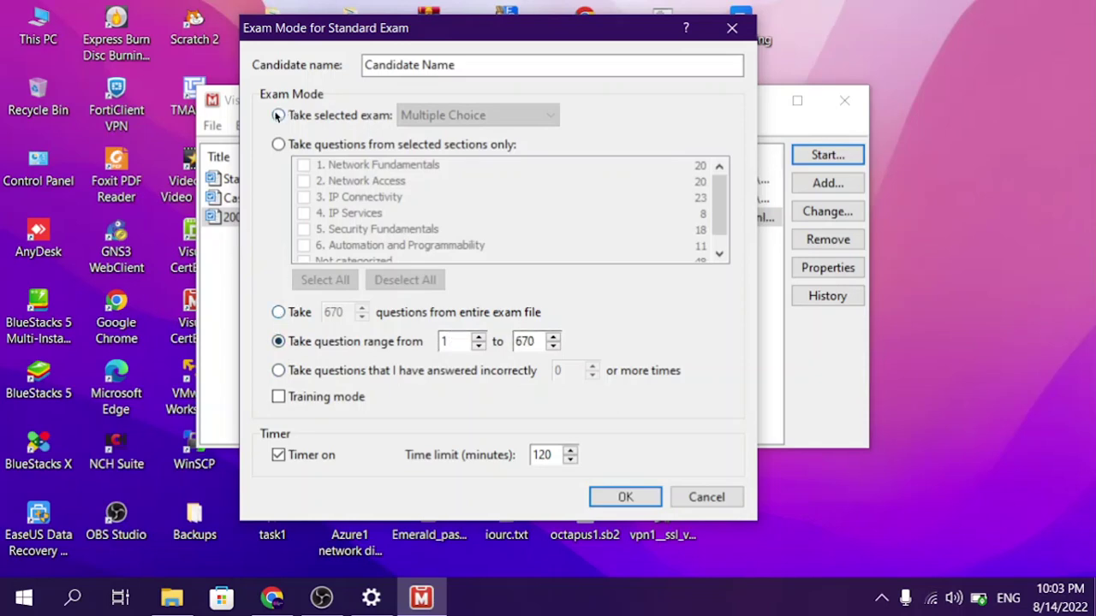
left_click(279, 115)
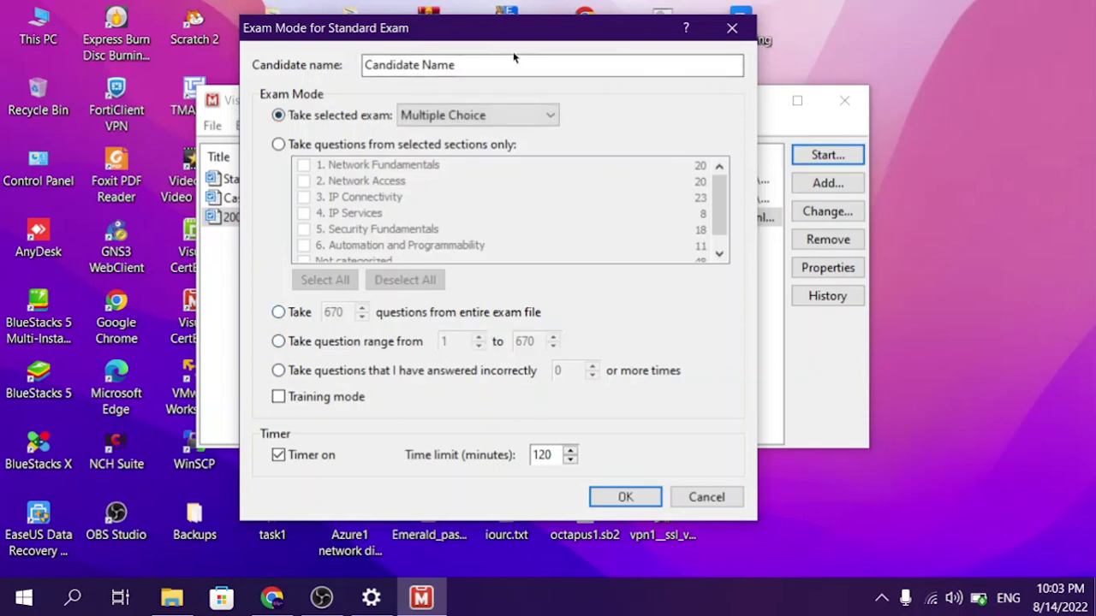
mouse_move(504, 30)
left_mouse_down()
mouse_move(551, 25)
mouse_move(485, 36)
left_mouse_up()
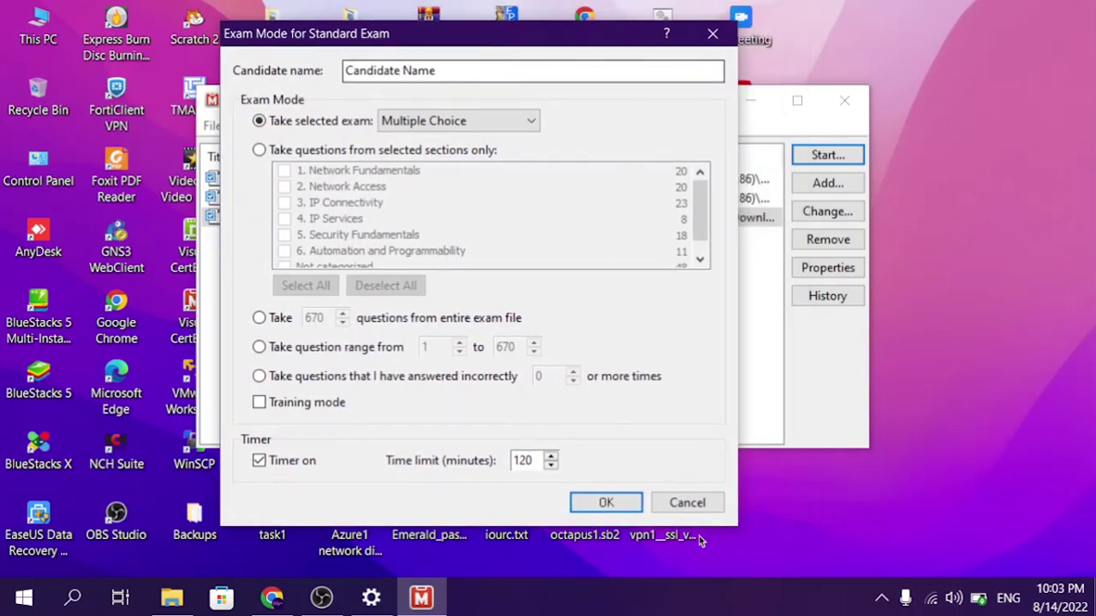
left_click(604, 503)
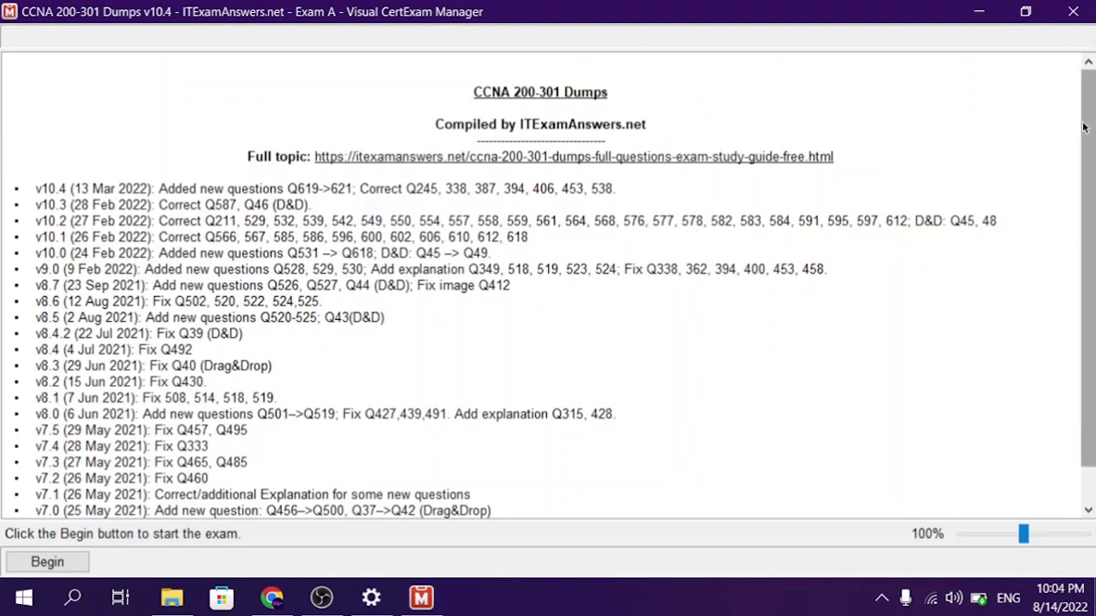
- Look through the version history on the CCNA 200-301 introduction page and begin the exam
scroll(1085, 131, "down", 1)
scroll(1086, 132, "up", 1)
scroll(1085, 132, "down", 1)
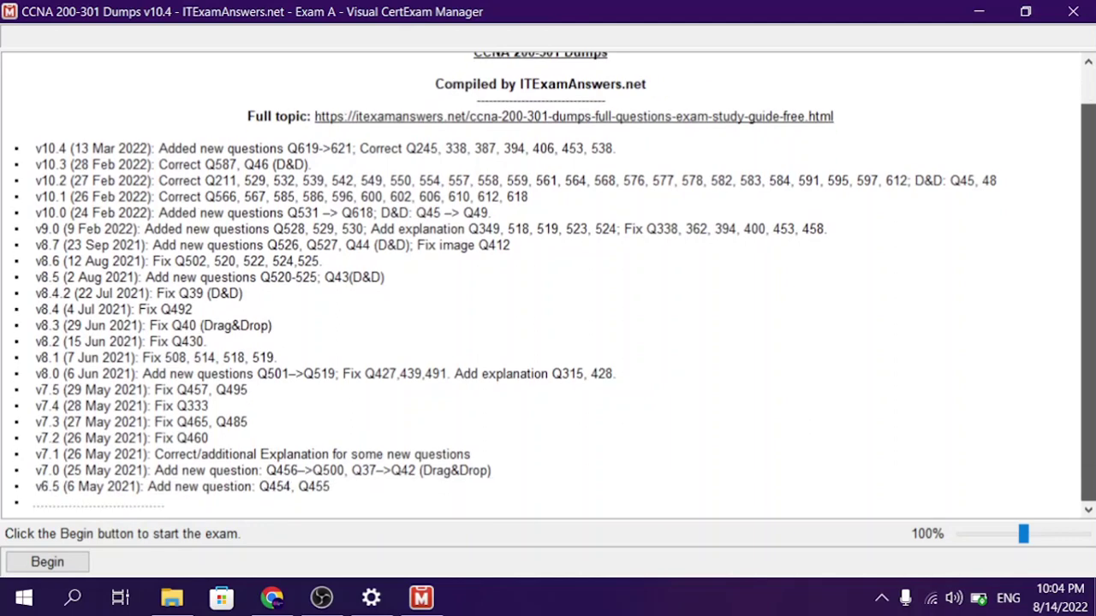
left_click(47, 563)
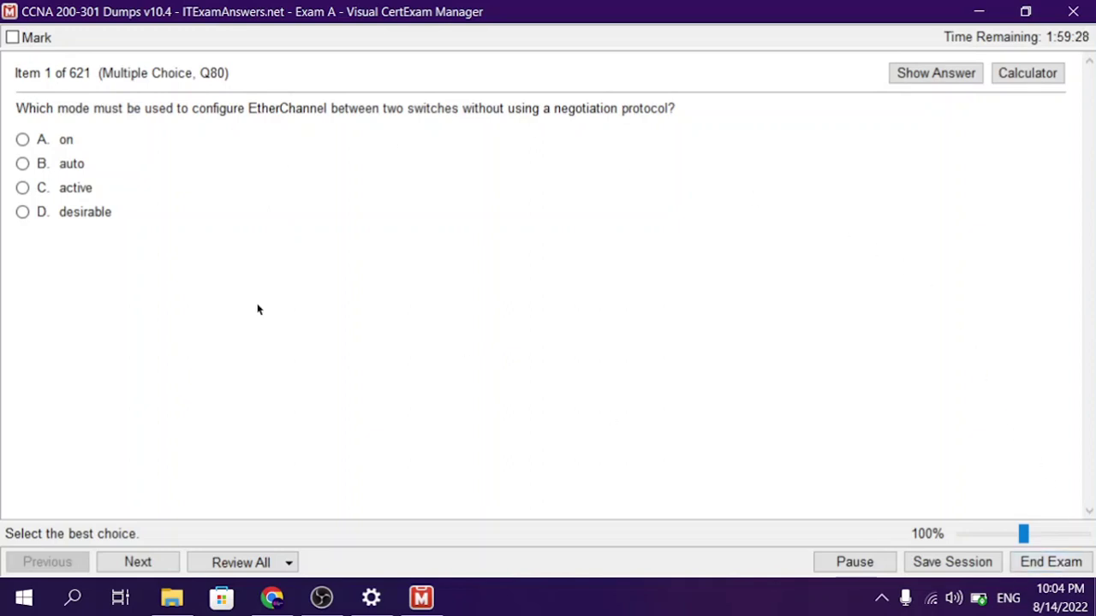
- End the CCNA exam without answering its questions, look over the score report, and exit to the exam list
left_click(1052, 566)
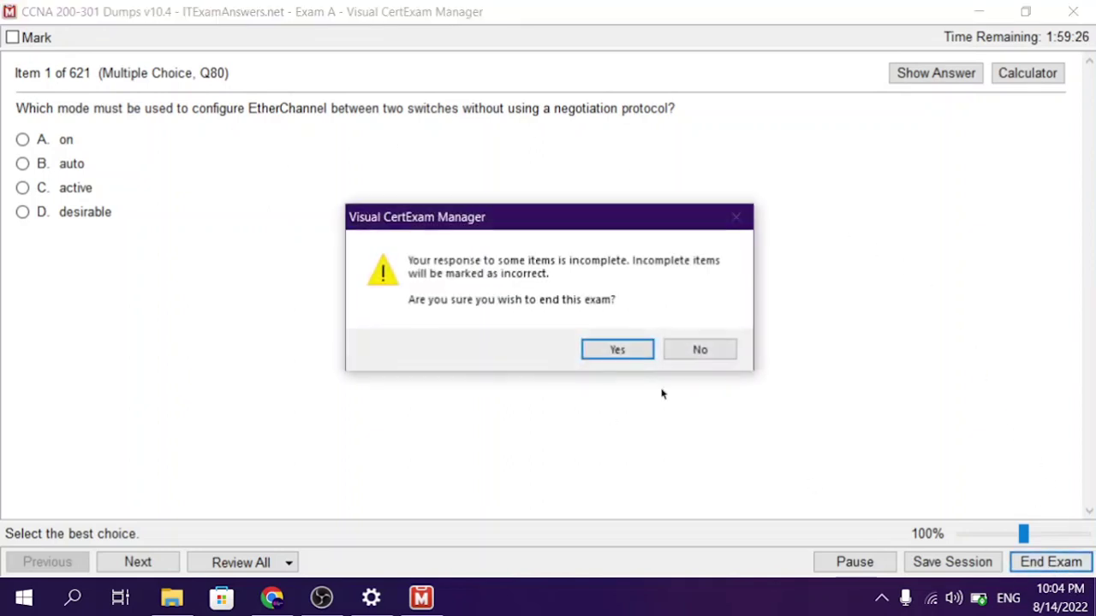
left_click(607, 353)
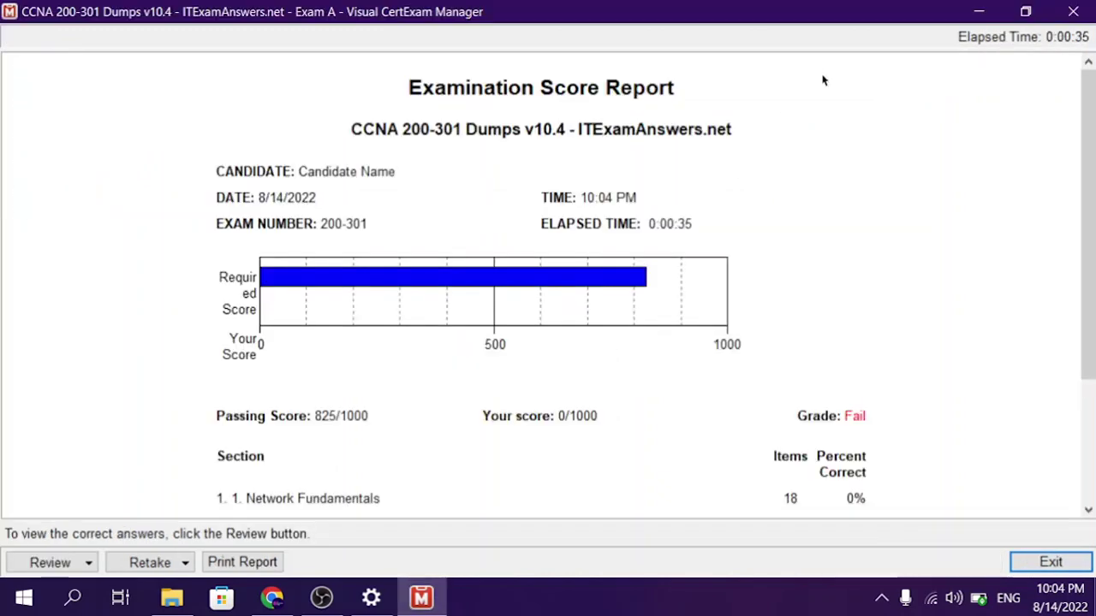
scroll(856, 171, "down", 3)
left_click(1051, 563)
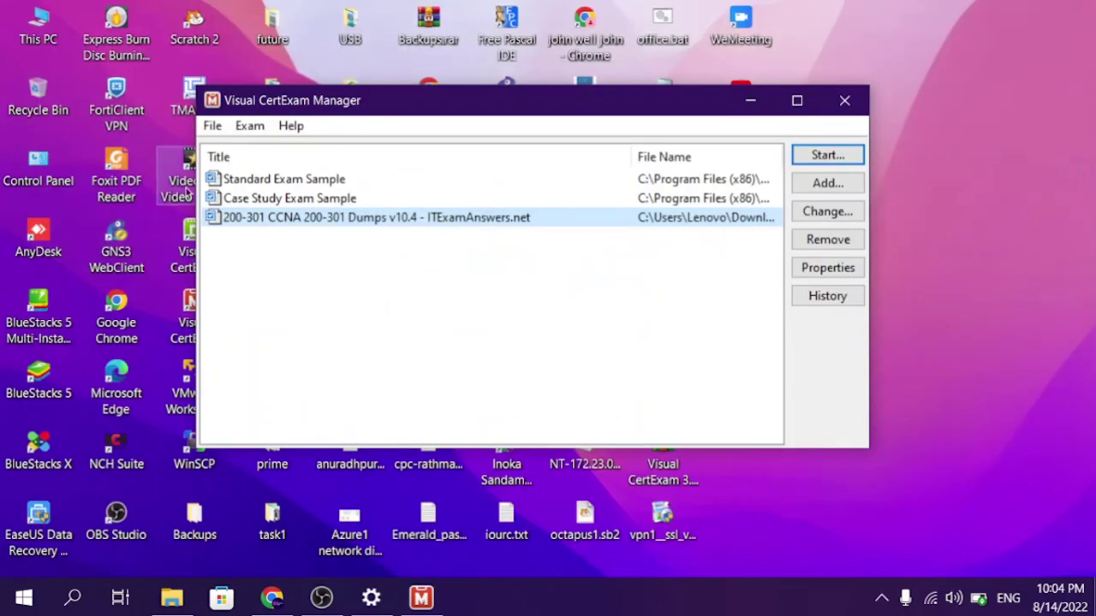
- Open the Standard Exam Sample with Exam A and the 120-minute timer on, and begin it
double_click(303, 181)
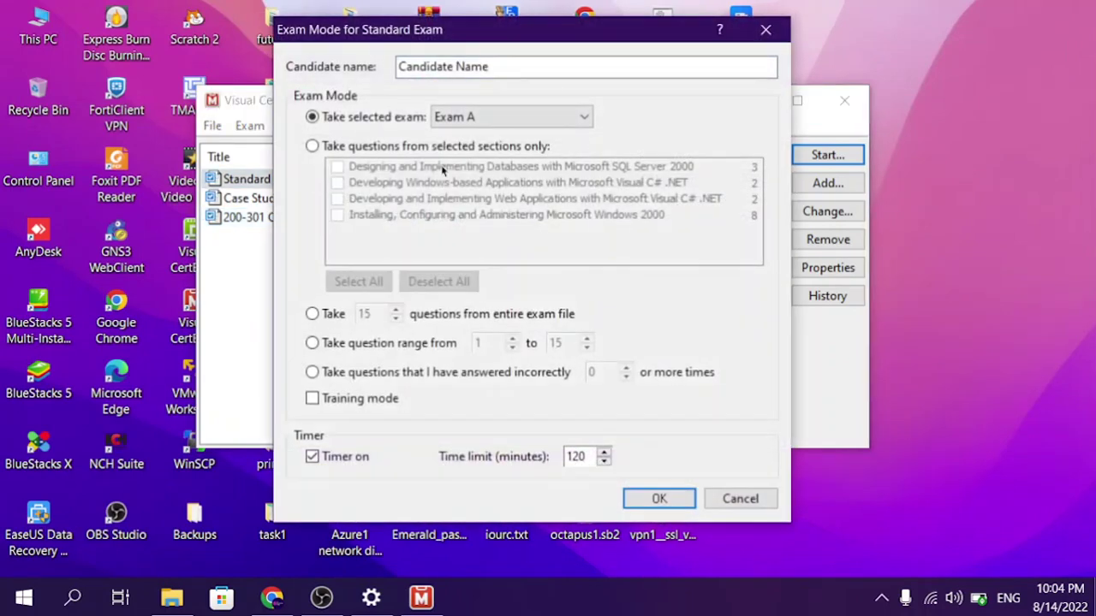
left_click(659, 500)
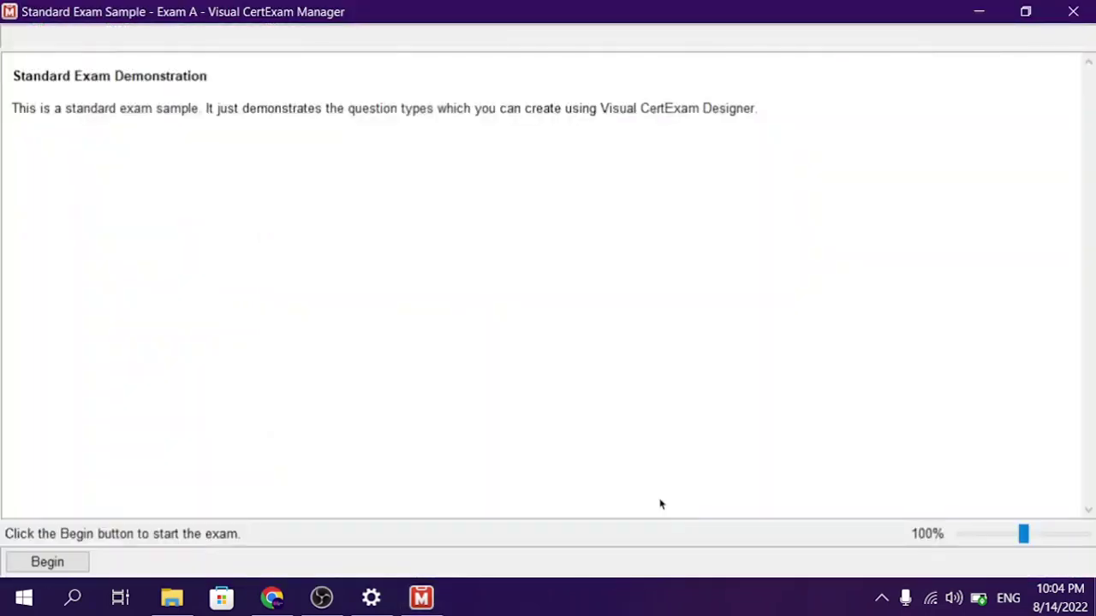
left_click(51, 562)
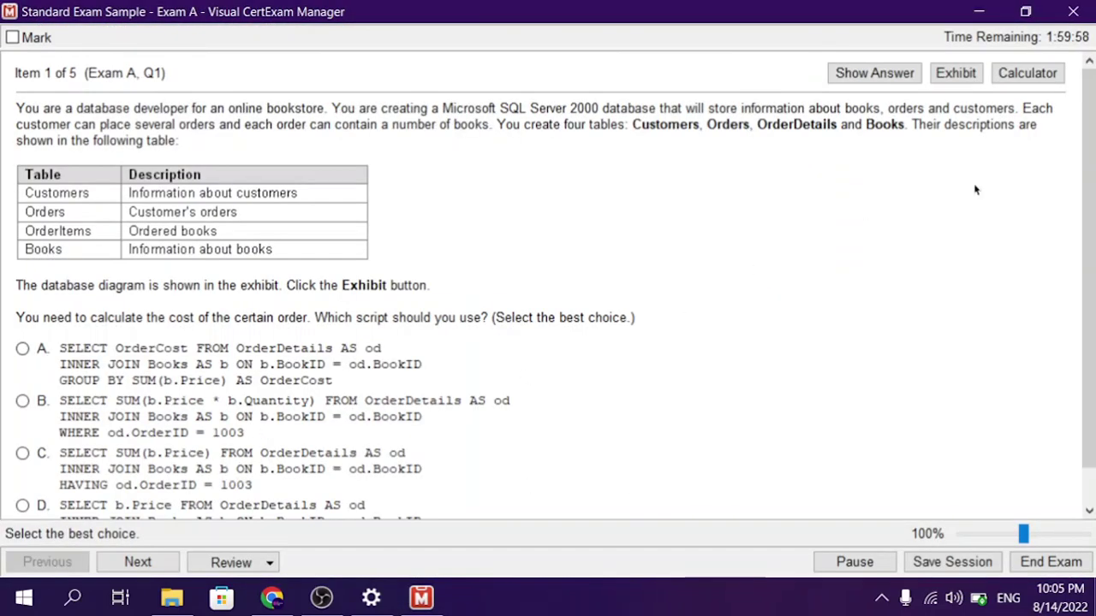
- Answer the bookstore order cost question with B and the local group question with Power Users, advancing to item 3
scroll(1090, 149, "down", 1)
scroll(556, 286, "up", 1)
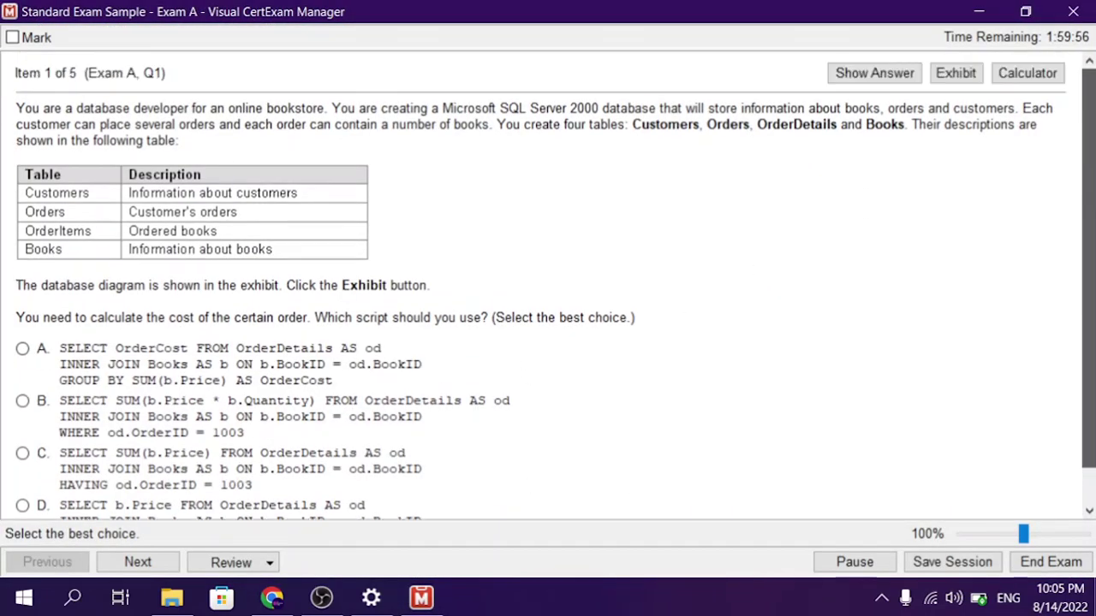
scroll(555, 286, "down", 1)
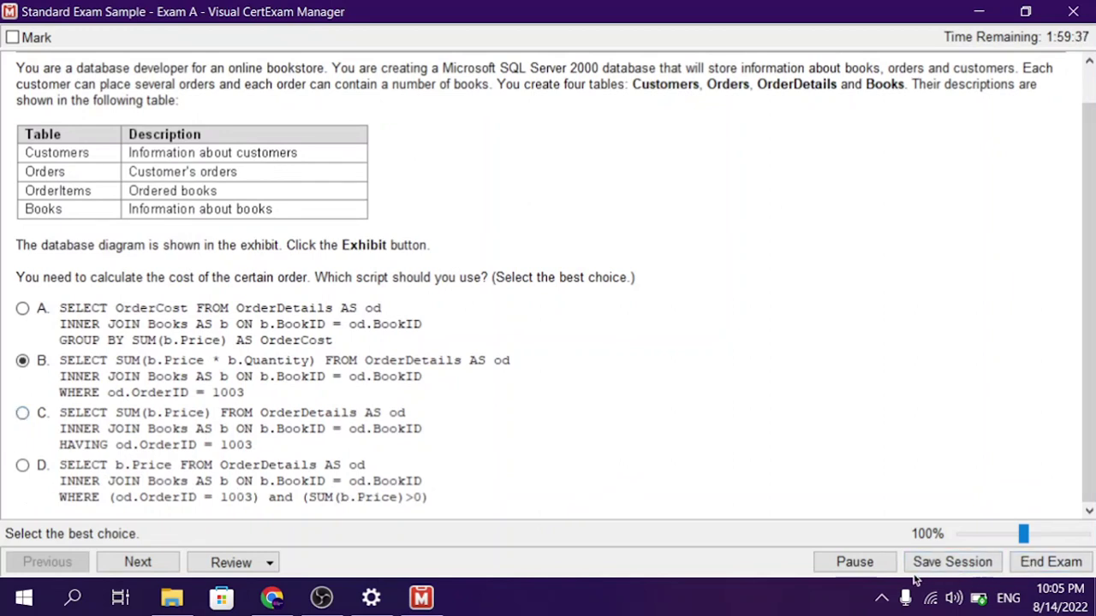
left_click(142, 570)
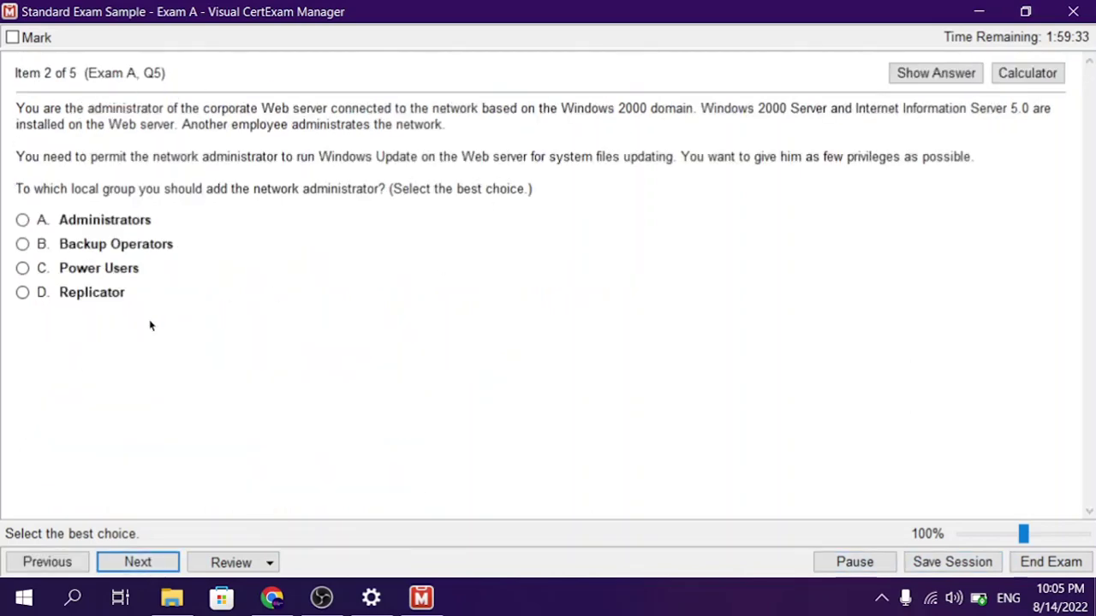
left_click(23, 268)
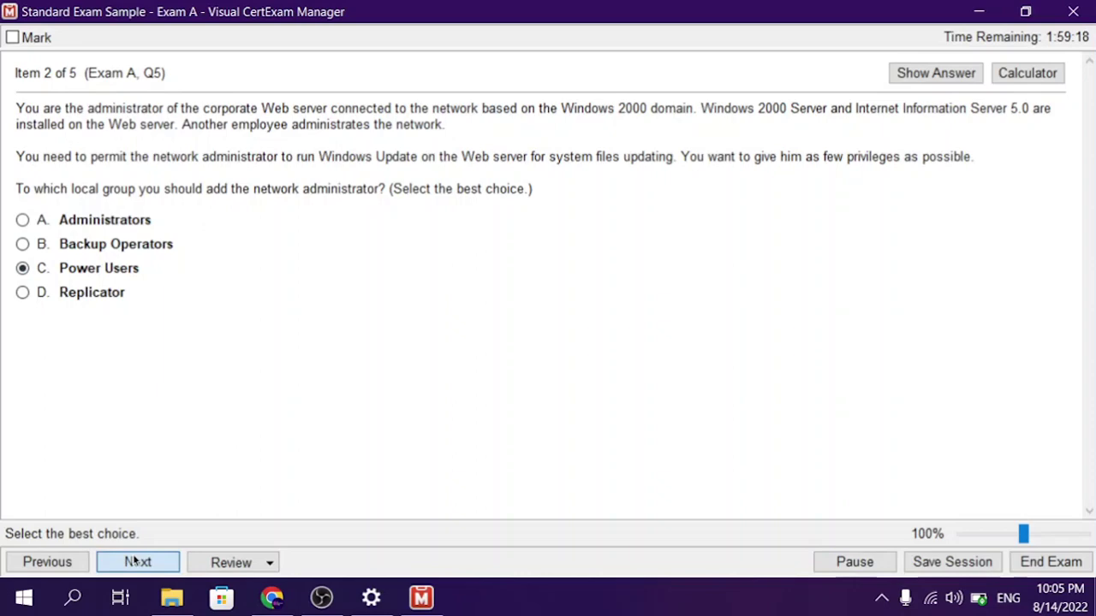
left_click(135, 561)
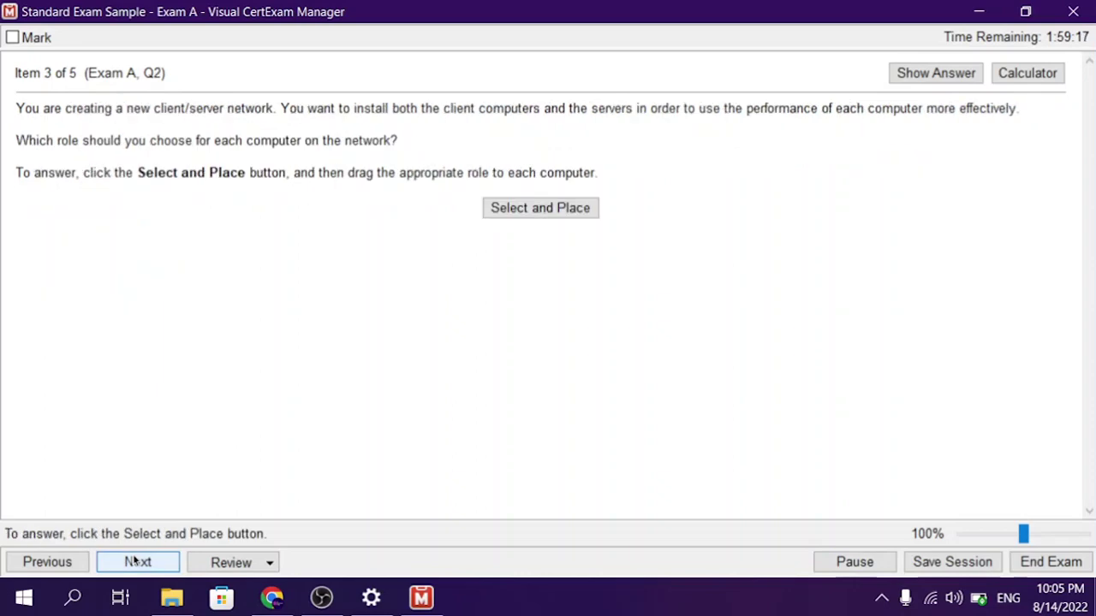